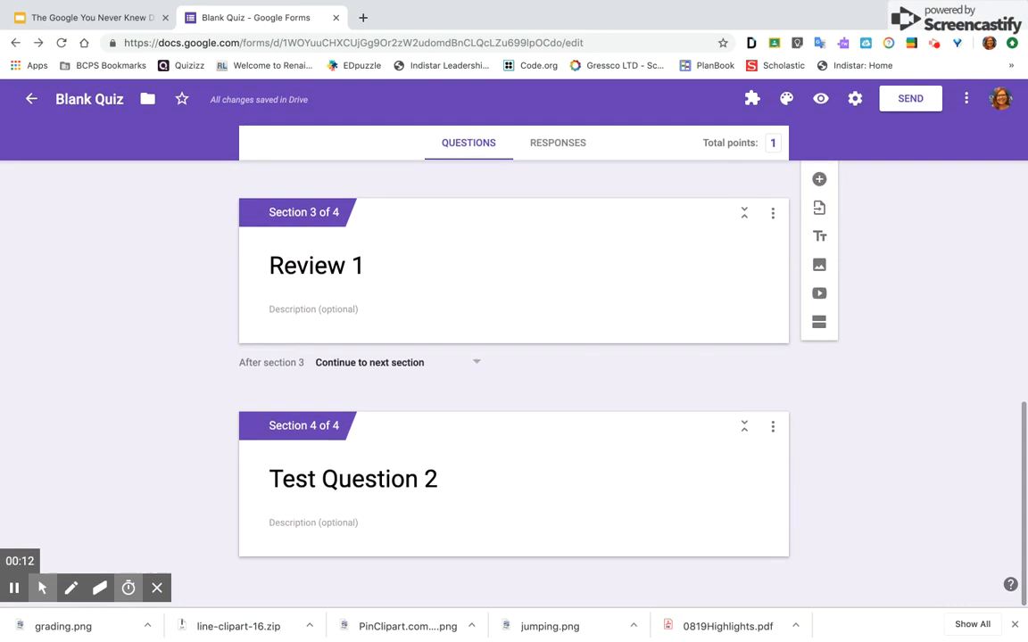
scroll(134, 499, up, 15)
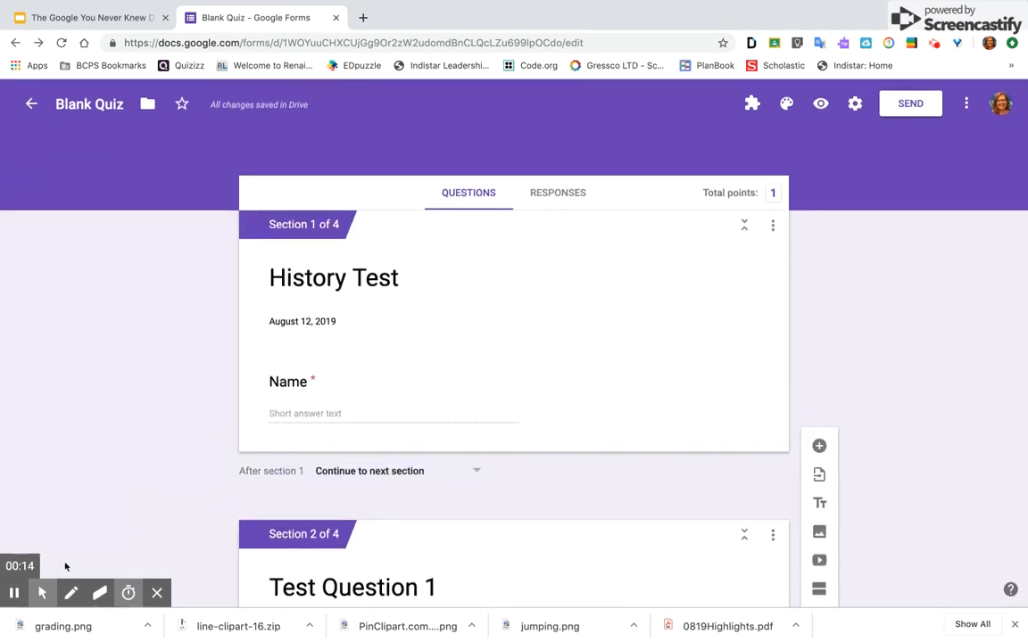
click(42, 594)
click(15, 564)
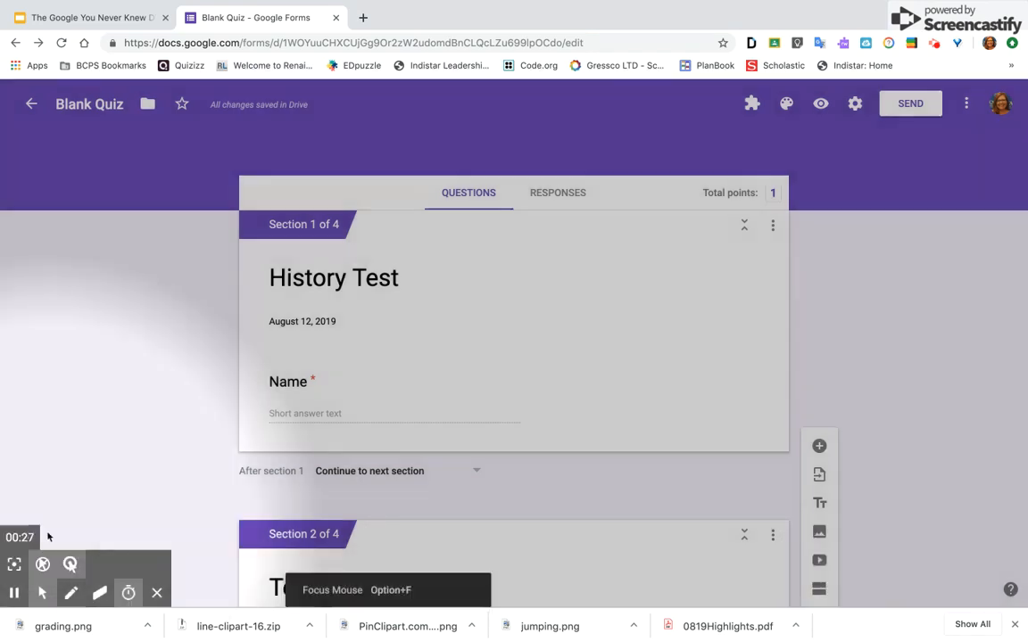
click(42, 562)
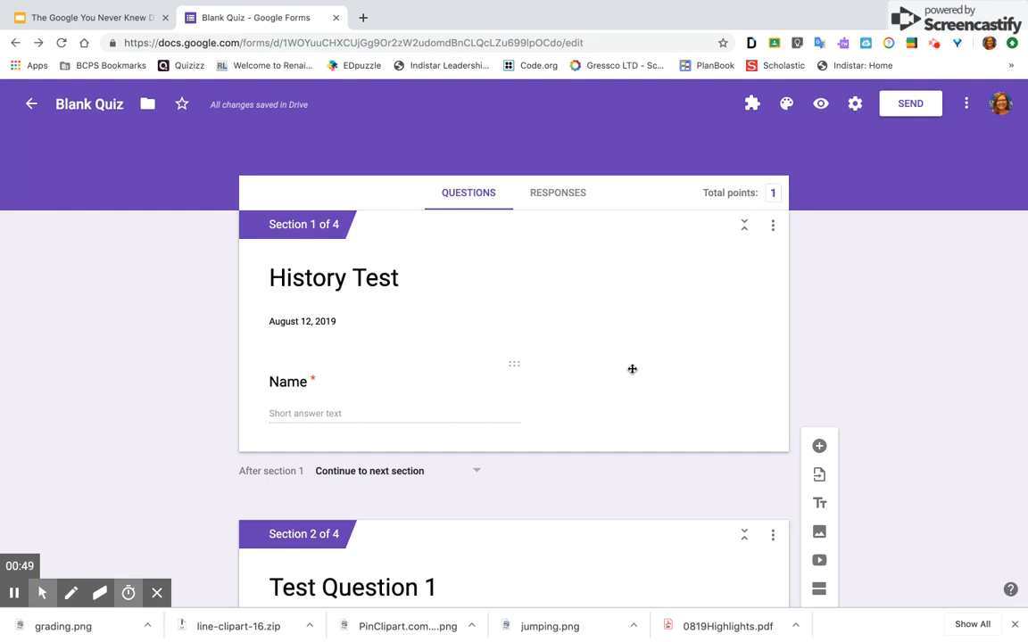
Step: Turn on going to a section based on answer for the Rhode Island capital question in the Test Question 1 section
scroll(654, 367, down, 5)
scroll(649, 369, down, 3)
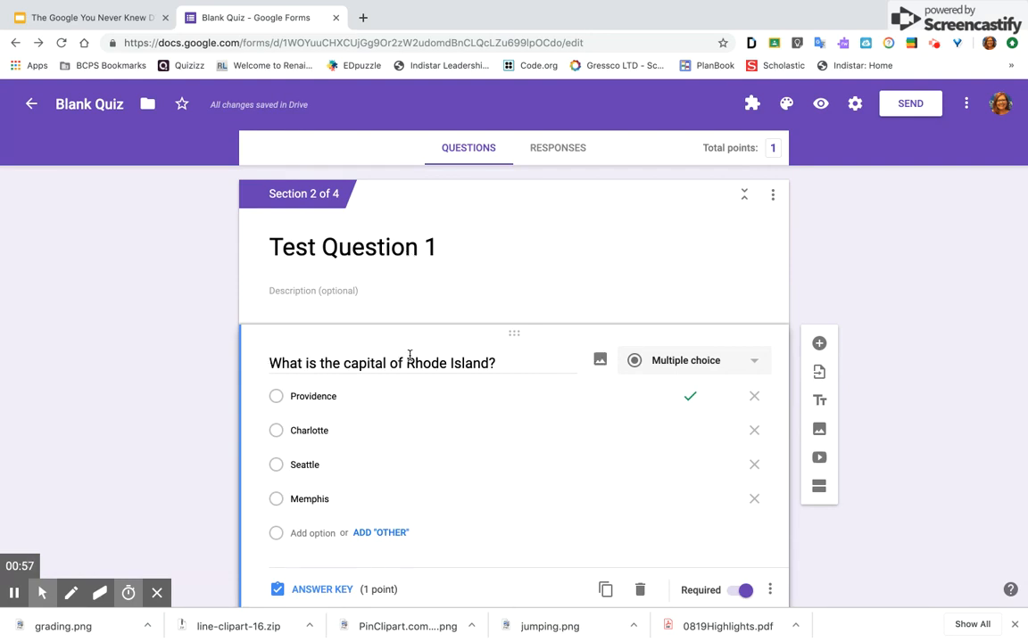
scroll(710, 362, down, 2)
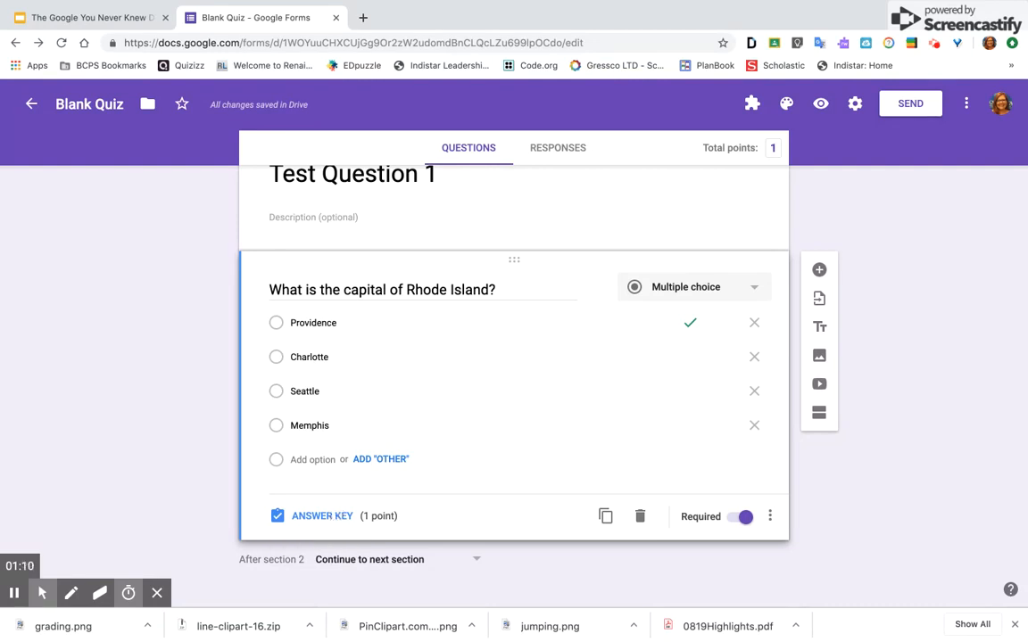
click(770, 522)
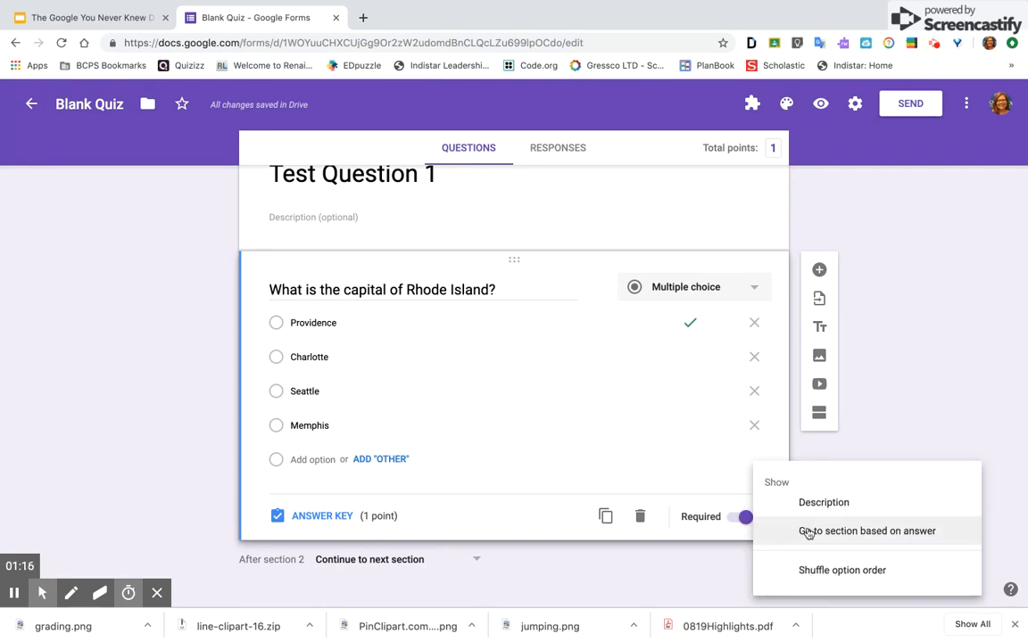
click(808, 531)
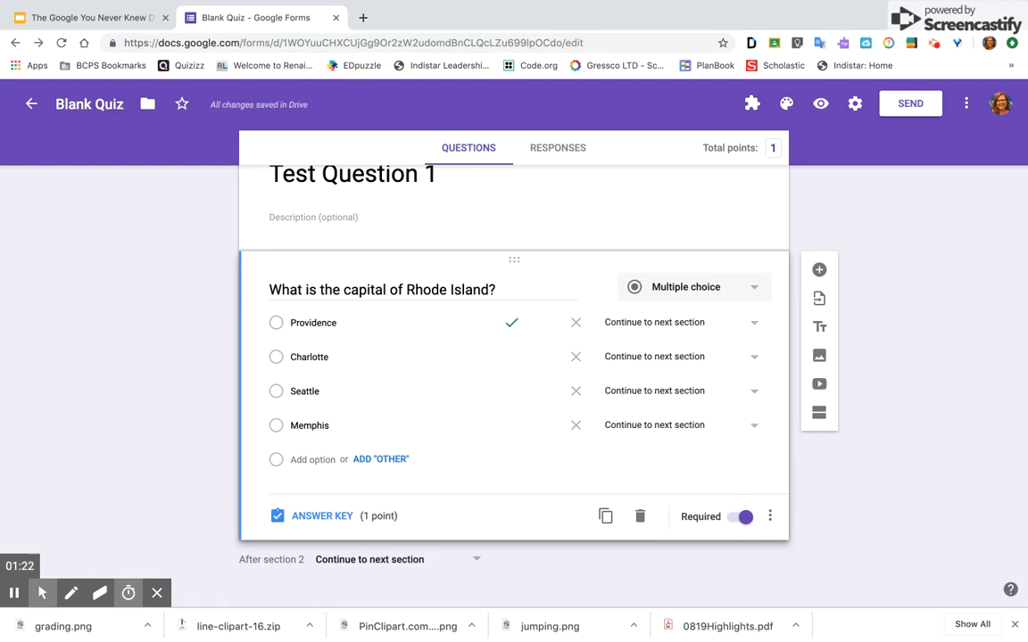
Step: Insert the YouTube video "Tour the States - Official Music Video" into the Review 1 section
scroll(682, 375, down, 5)
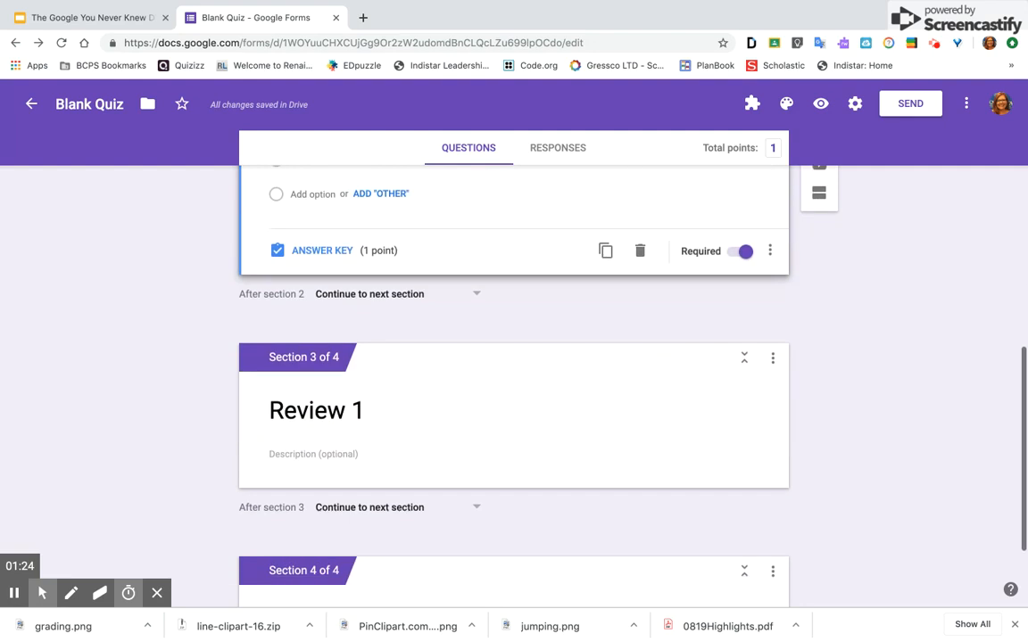
scroll(683, 375, up, 4)
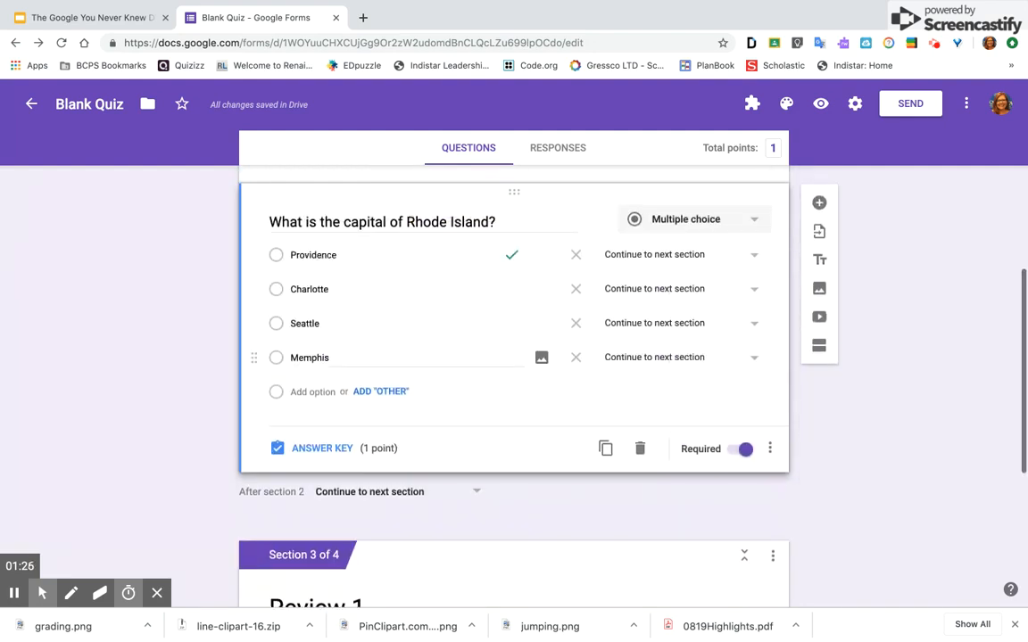
scroll(683, 375, down, 4)
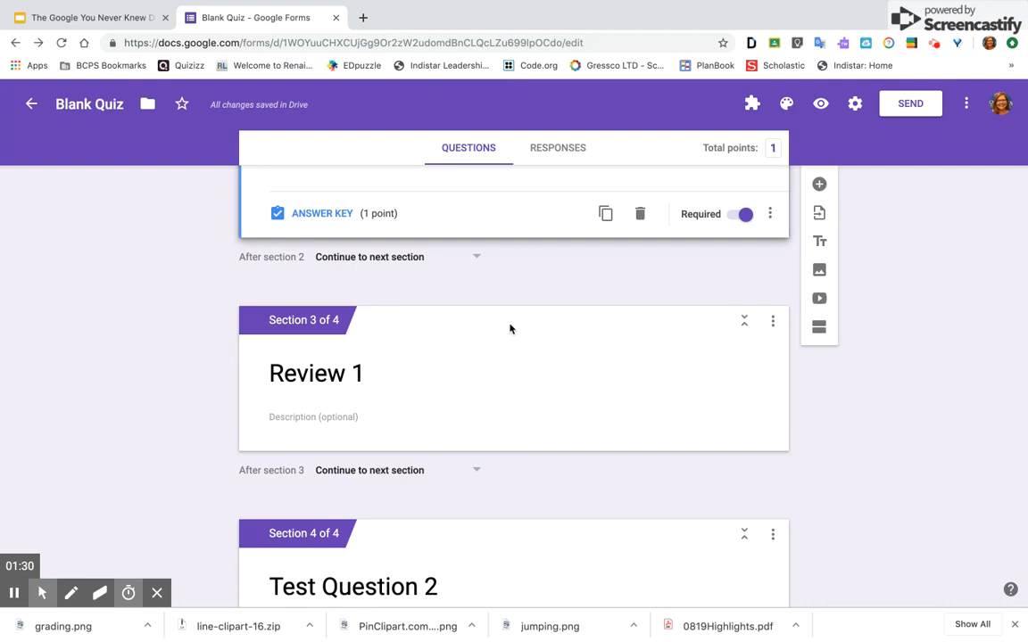
click(404, 390)
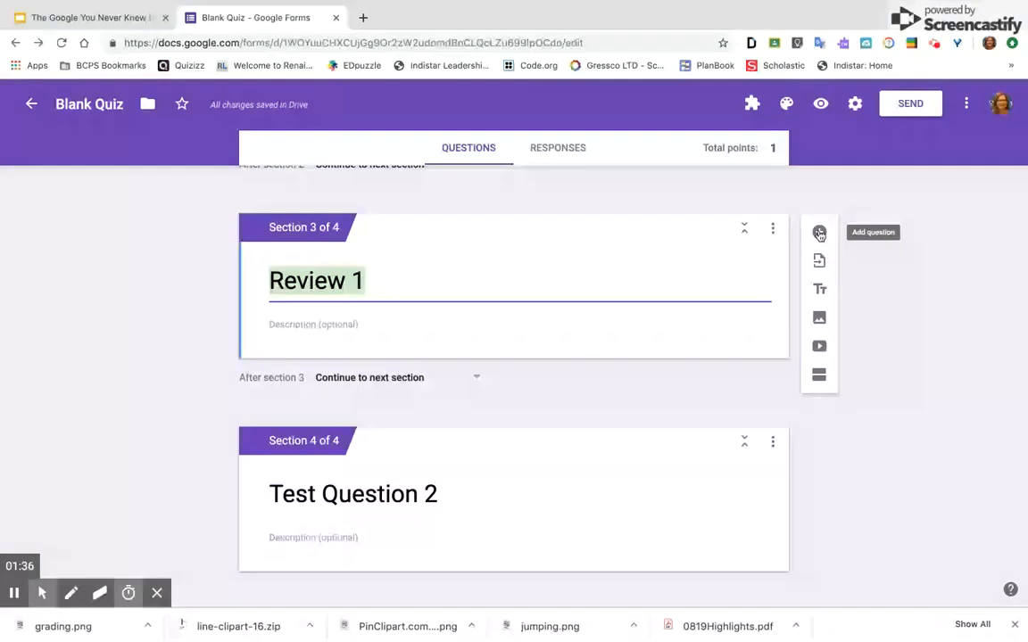
click(819, 346)
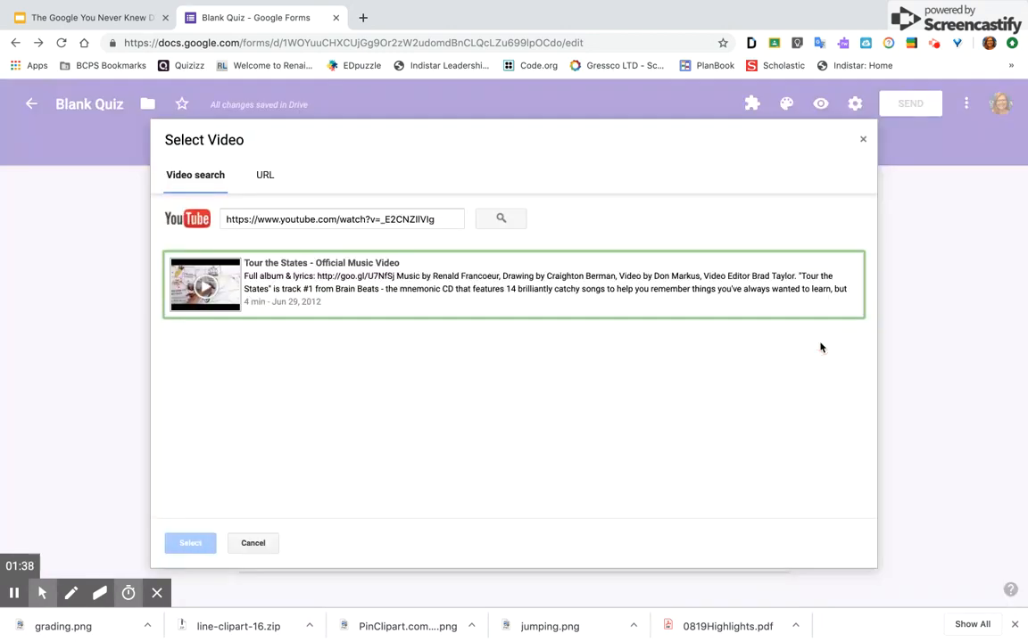
click(465, 292)
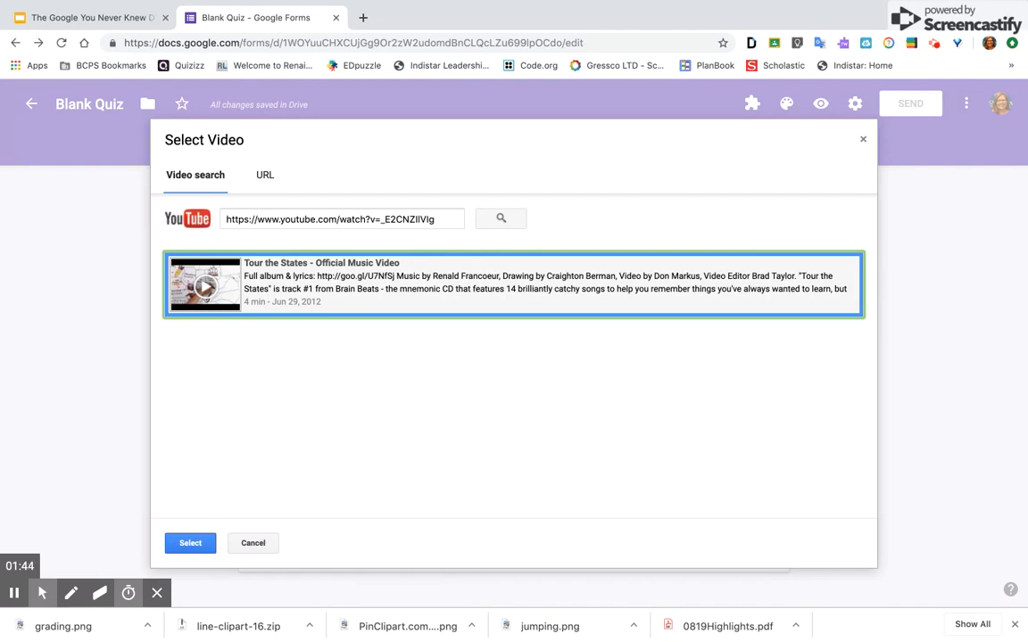
click(195, 545)
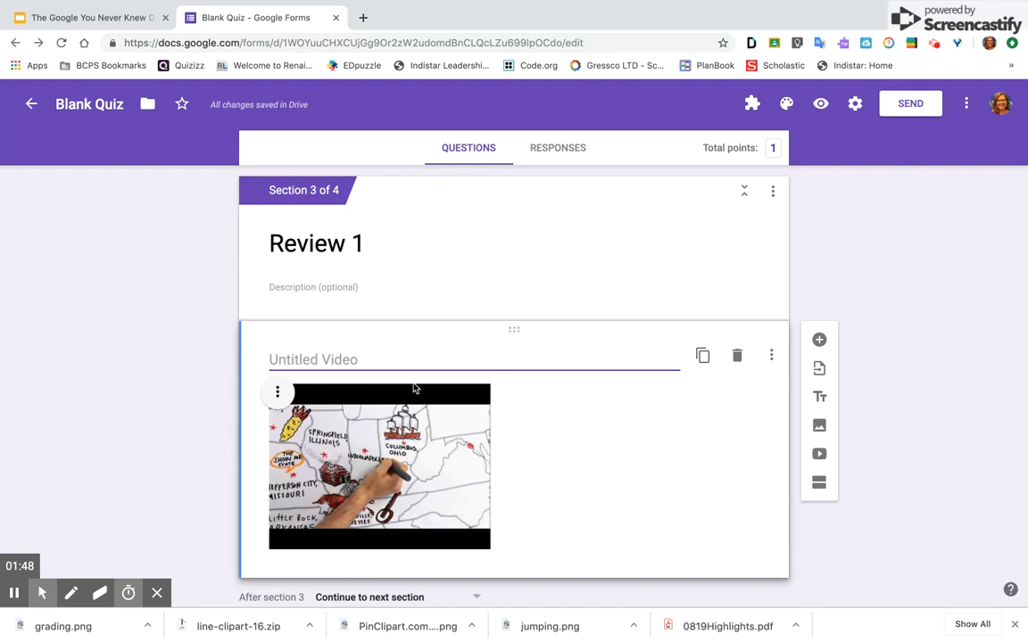
Step: Title the video in the Review 1 section "State Capitals" and center align it
text(State Capitals)
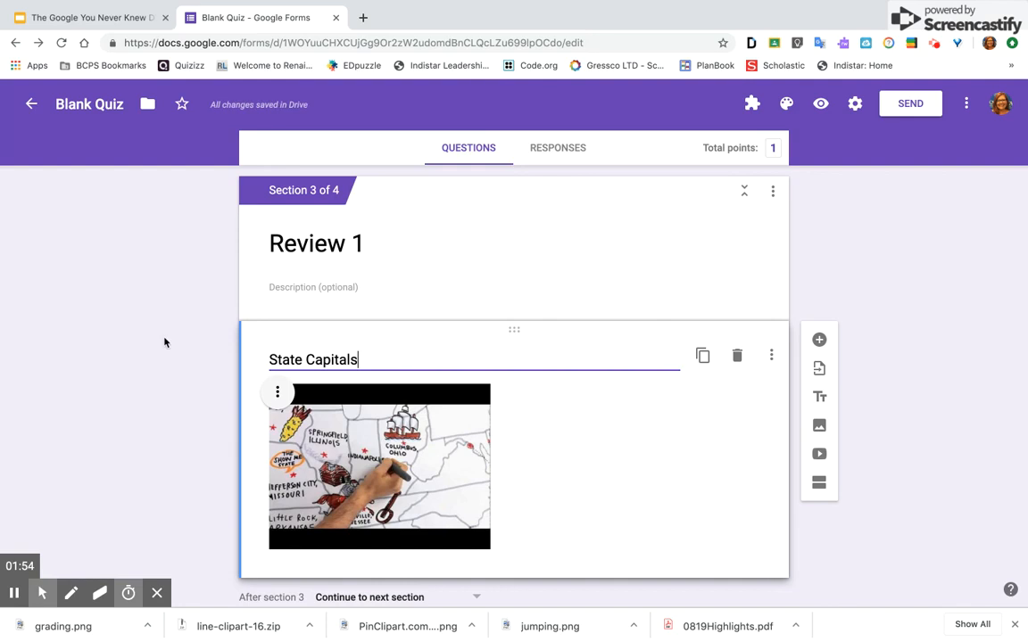
click(279, 395)
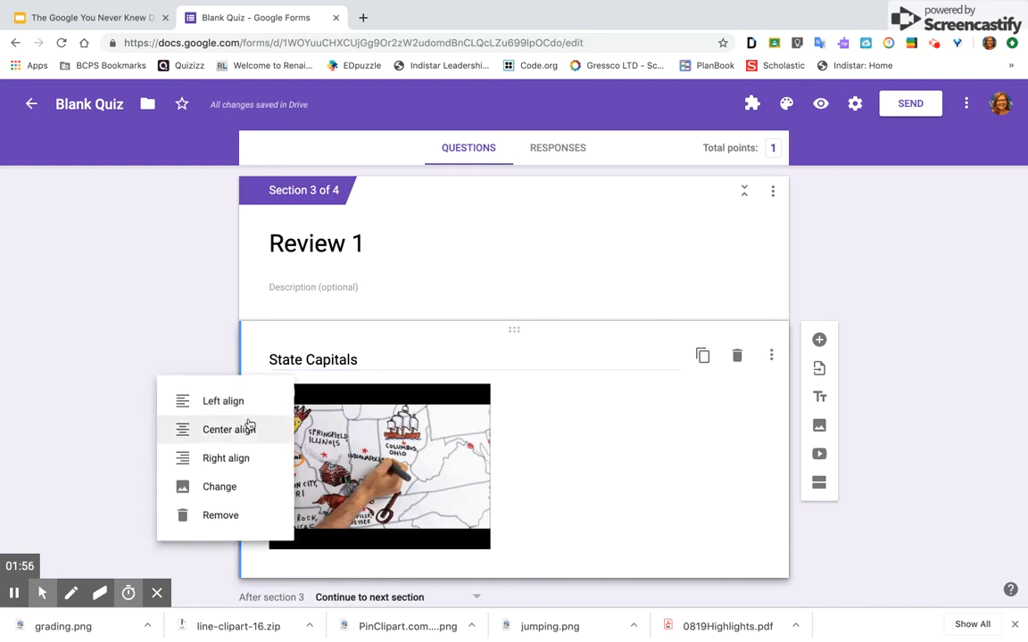
click(247, 432)
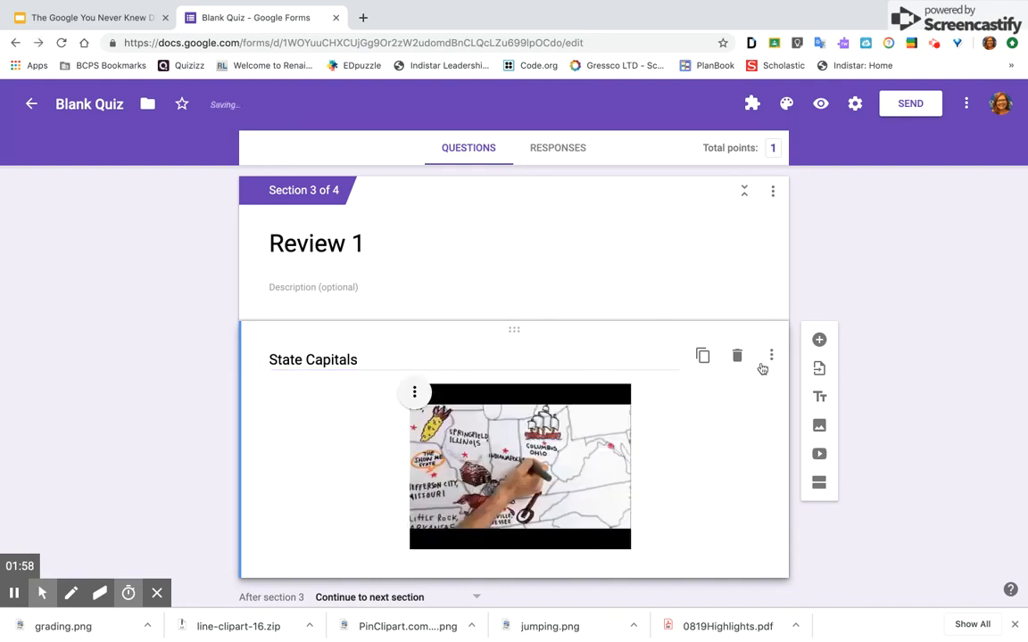
Step: Add a multiple choice question "What is the capital of Tennessee?" to the Test Question 2 section
scroll(930, 375, down, 2)
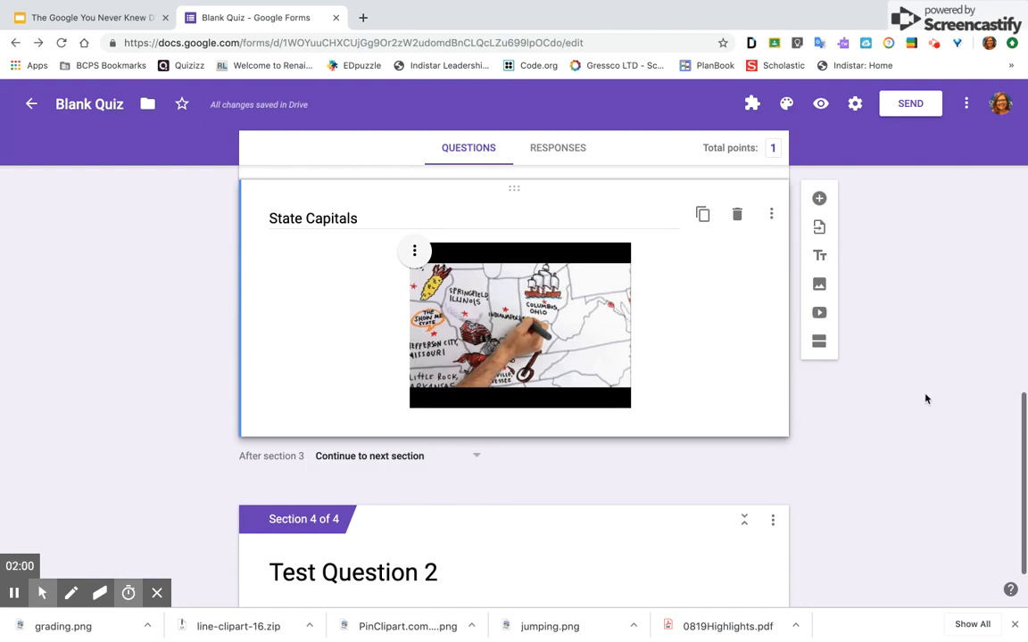
scroll(925, 401, down, 1)
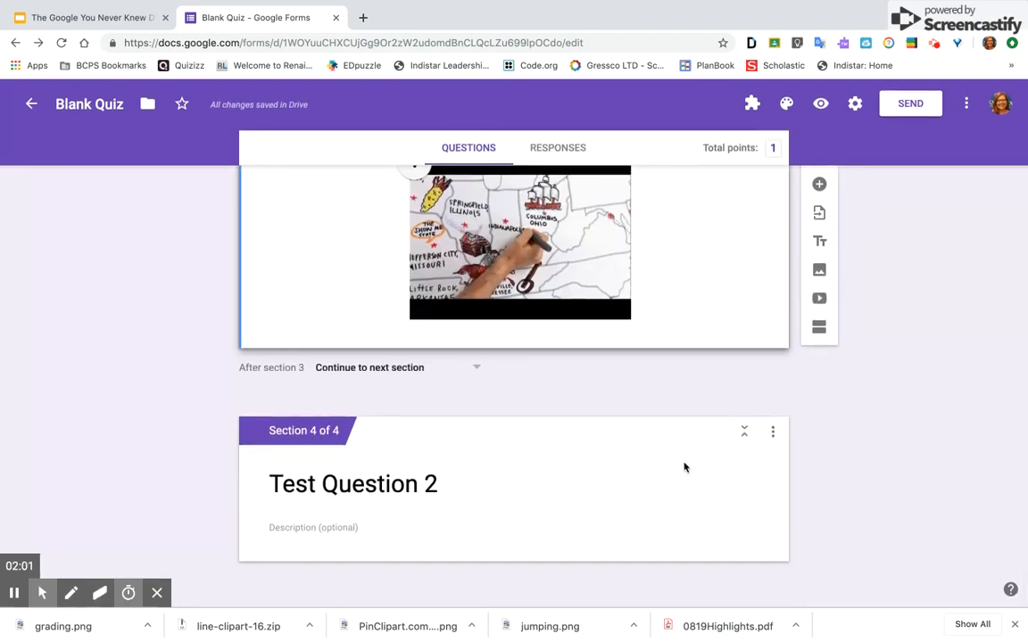
click(684, 468)
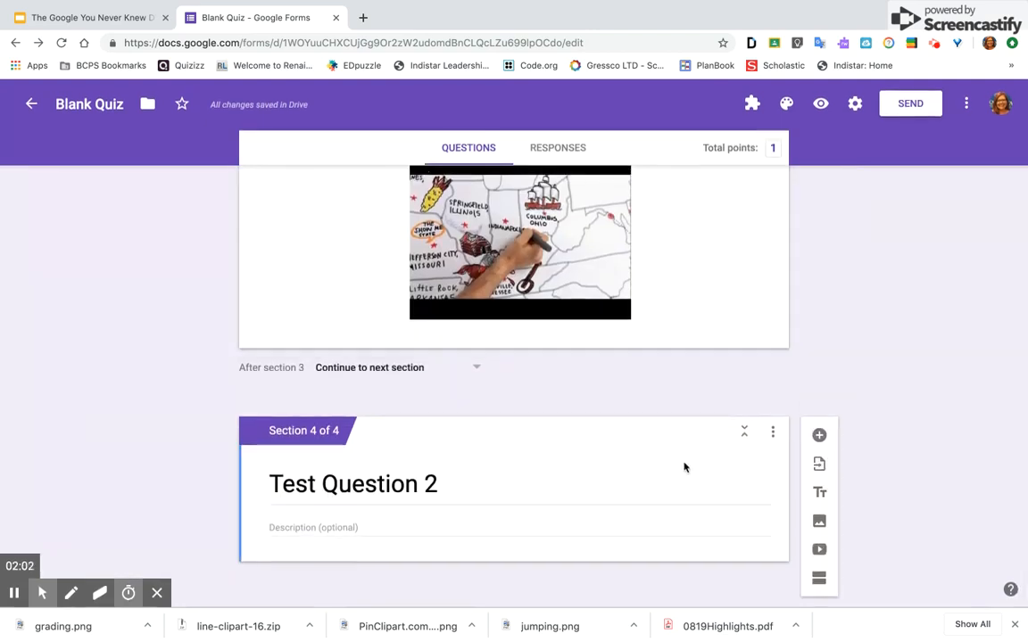
click(819, 435)
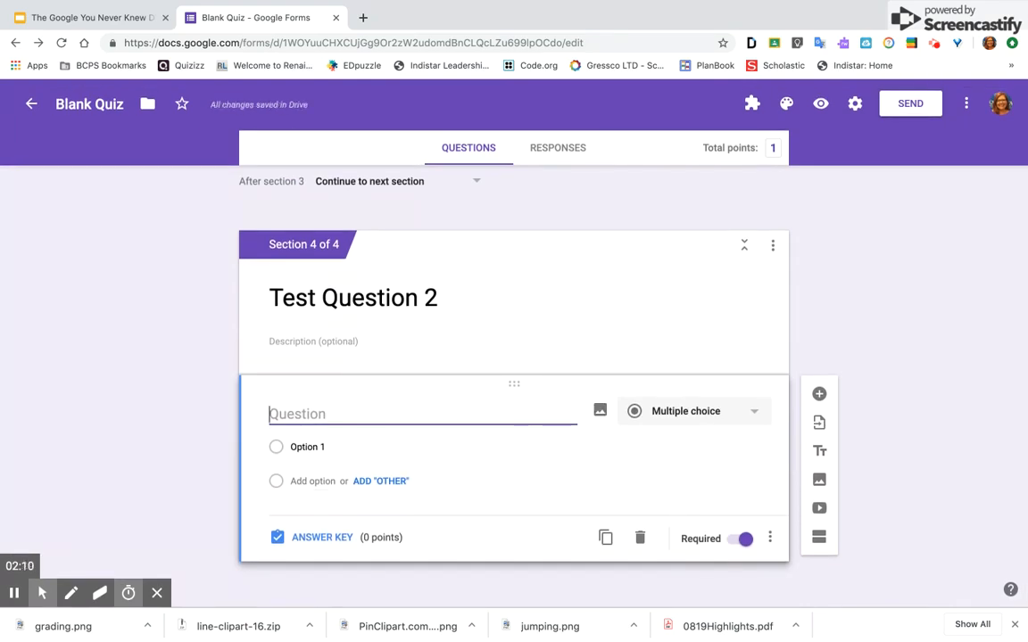
text(Wha)
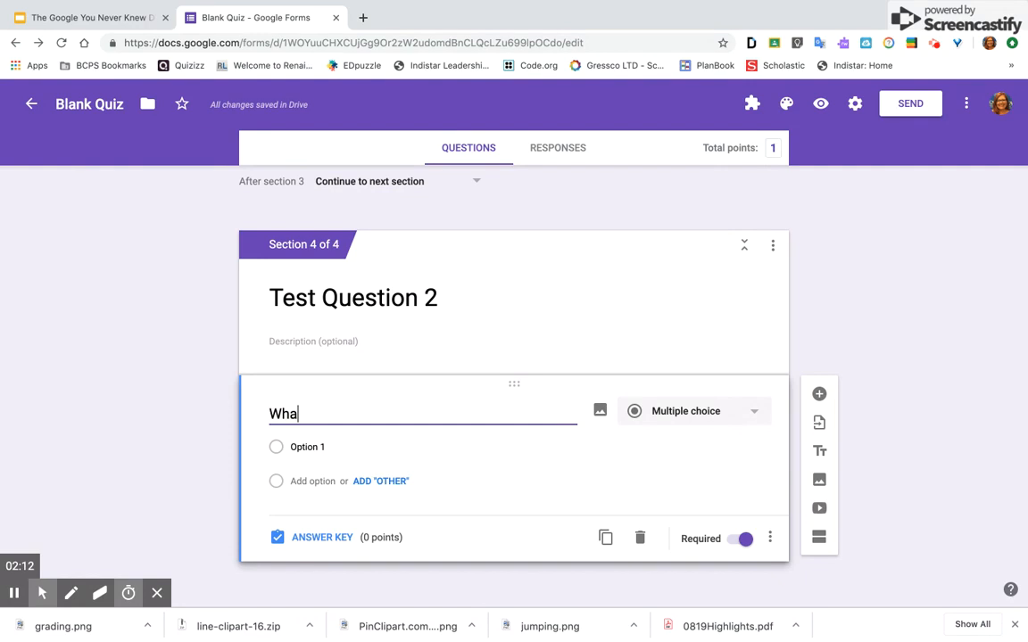
text(t is the c)
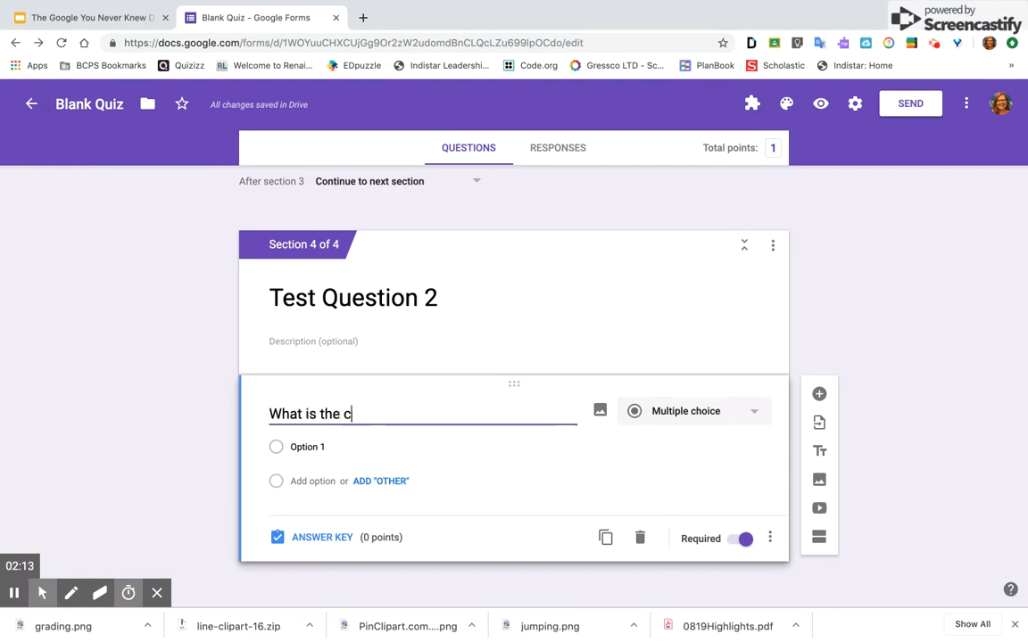
text(api)
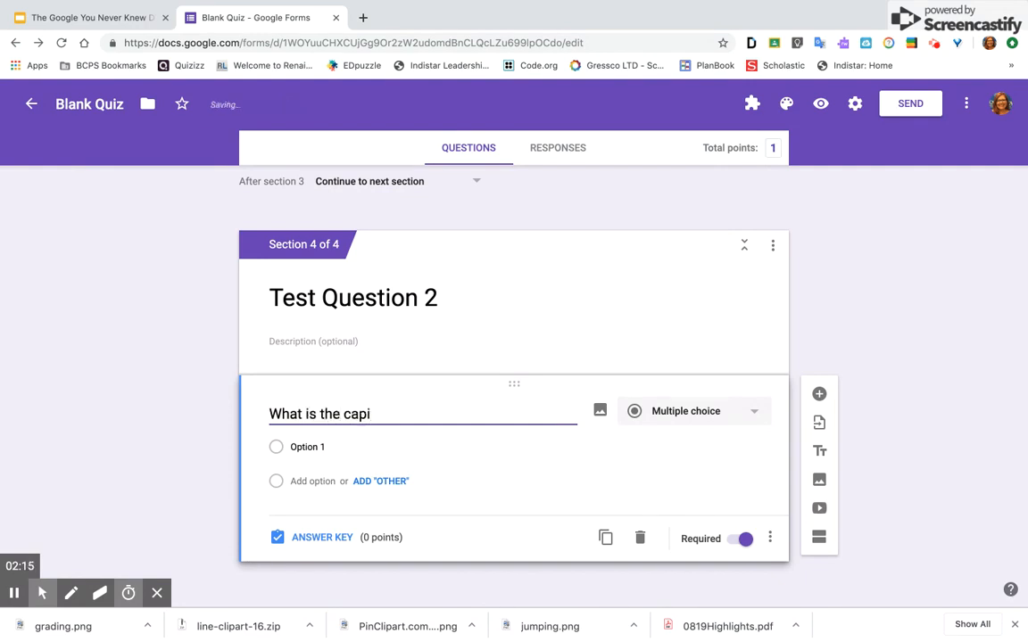
text(yal of )
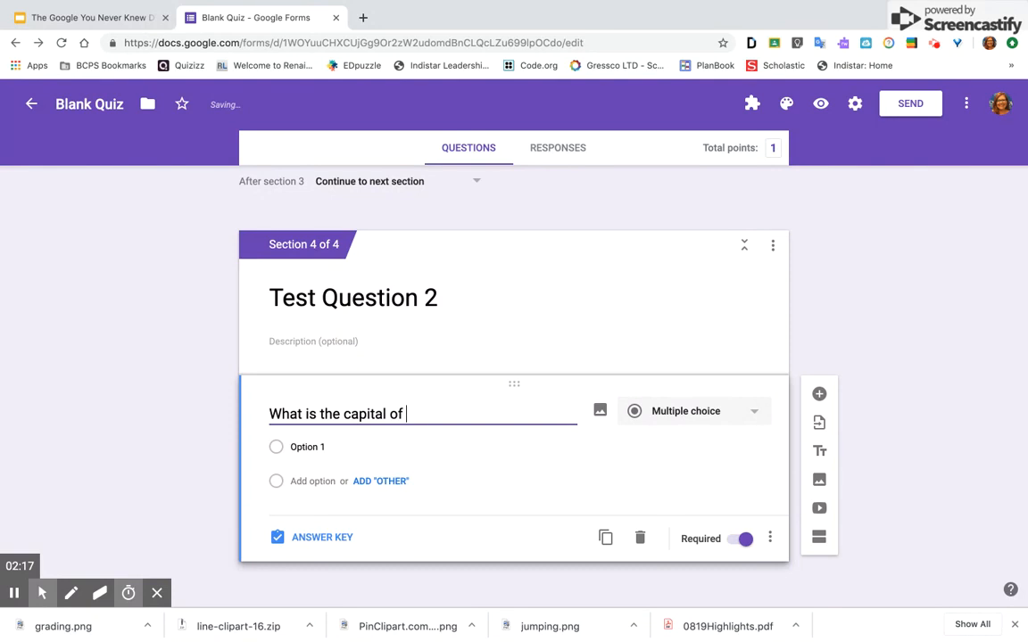
text(Tenes)
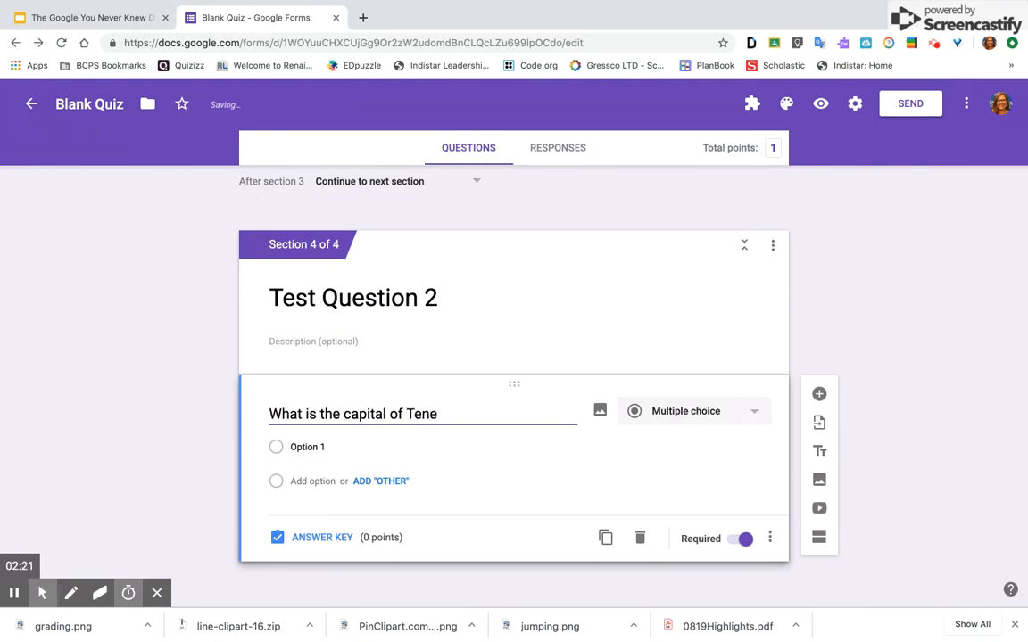
key(BackSpace)
text(nessee?)
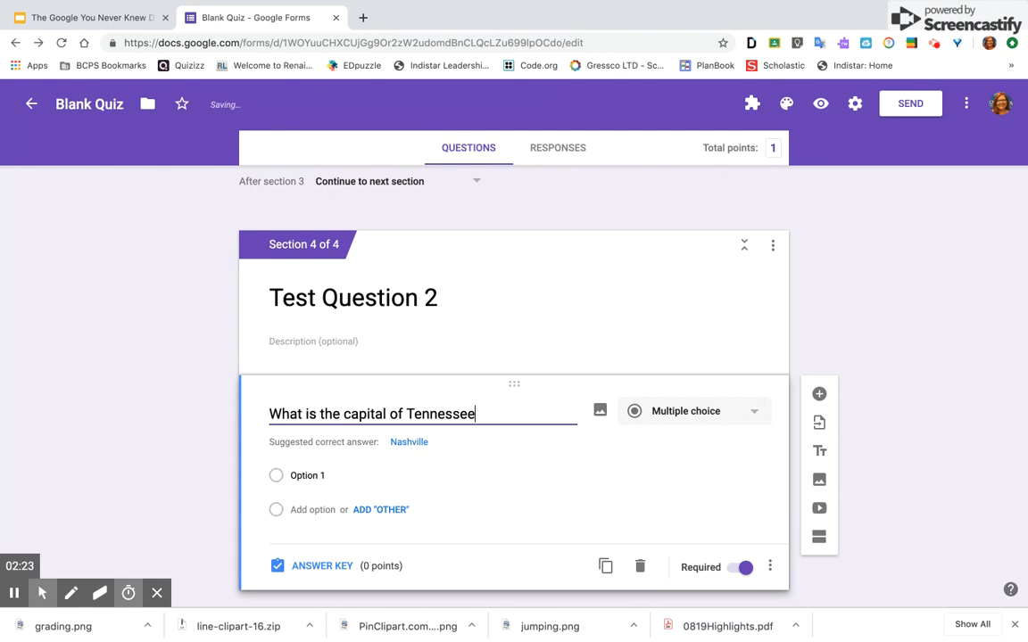
Step: Accept Nashville as the Tennessee question's correct answer and add an "Other" choice and a Knoxville option
click(415, 445)
click(371, 483)
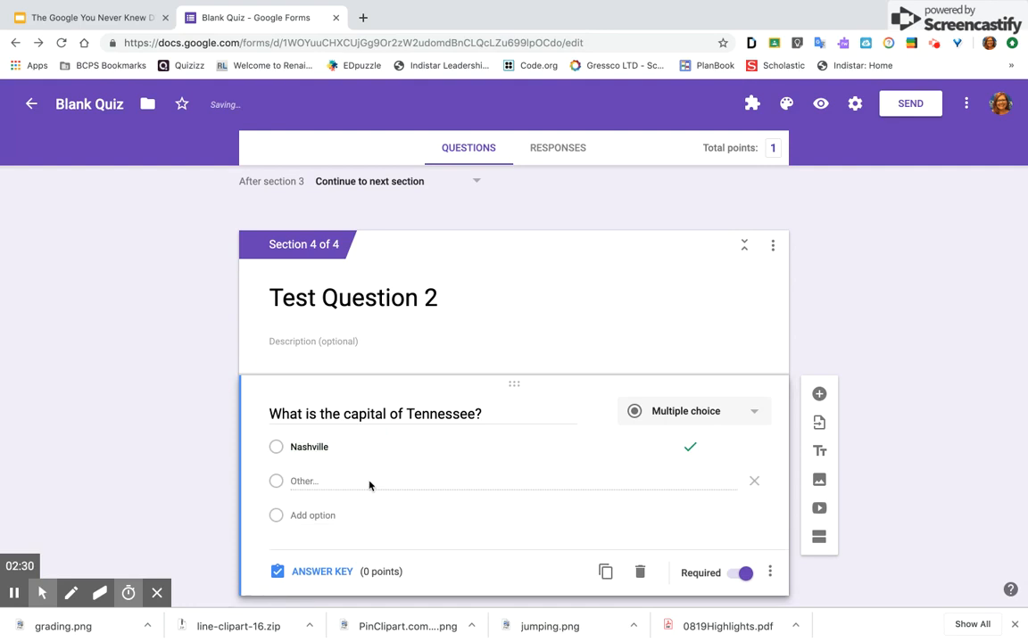
click(314, 515)
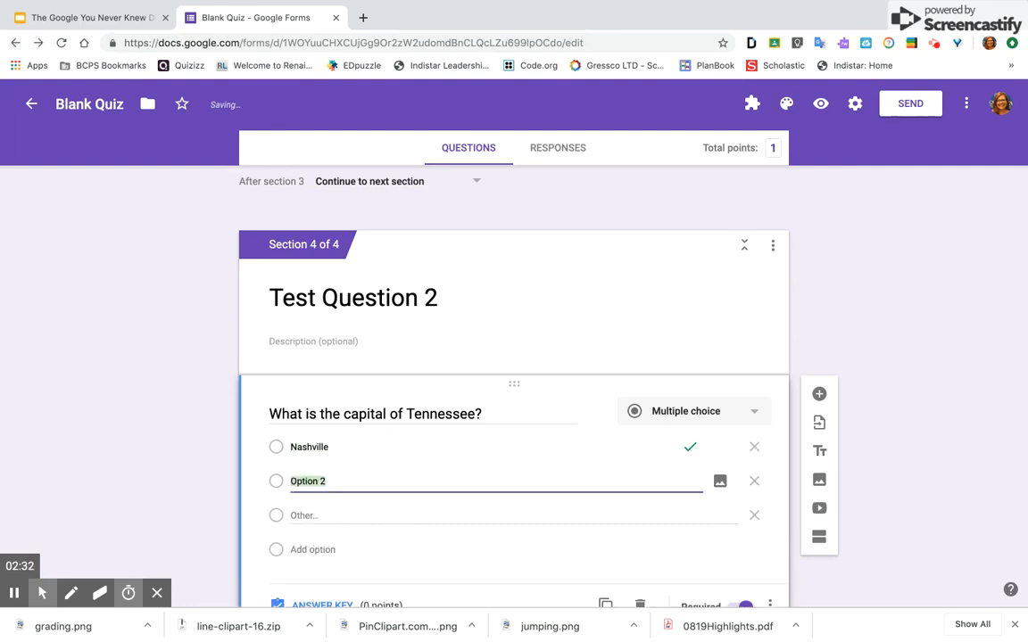
key(BackSpace)
text(Knoxville)
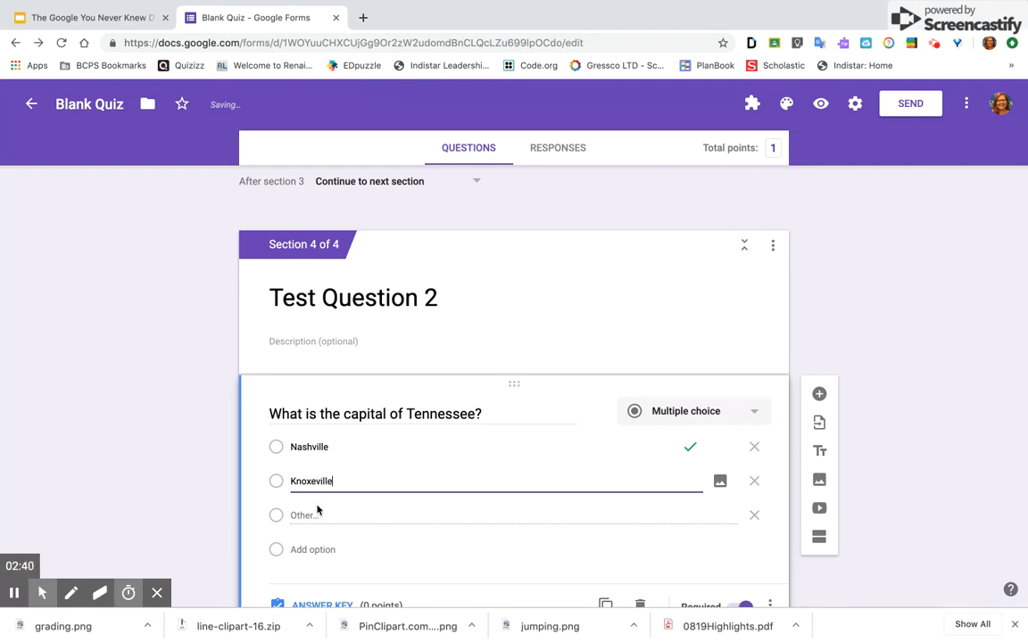
key(BackSpace)
key(BackSpace)
key(BackSpace)
key(BackSpace)
key(BackSpace)
text(ville)
Step: Add the options Johnson City and Piney Flats to the Tennessee question and remove its "Other" choice
click(312, 551)
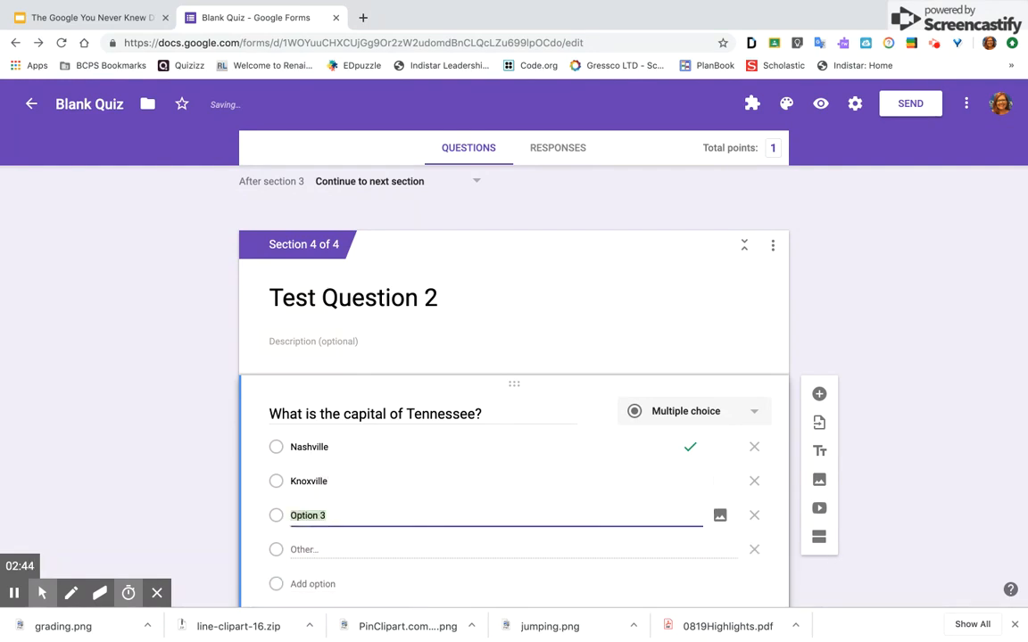
key(BackSpace)
text(Johns)
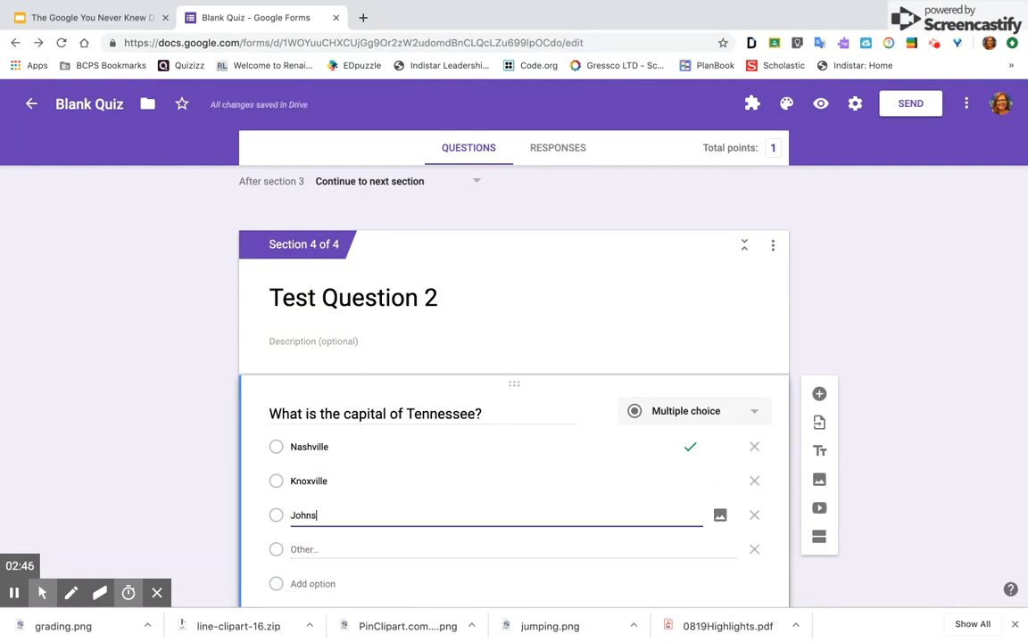
text(on City)
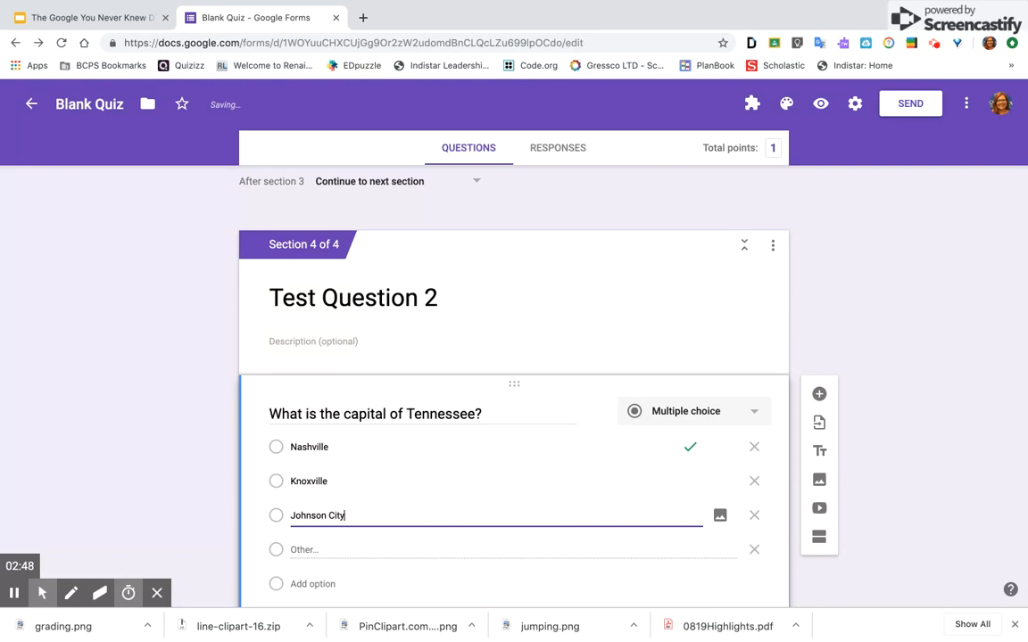
key(Return)
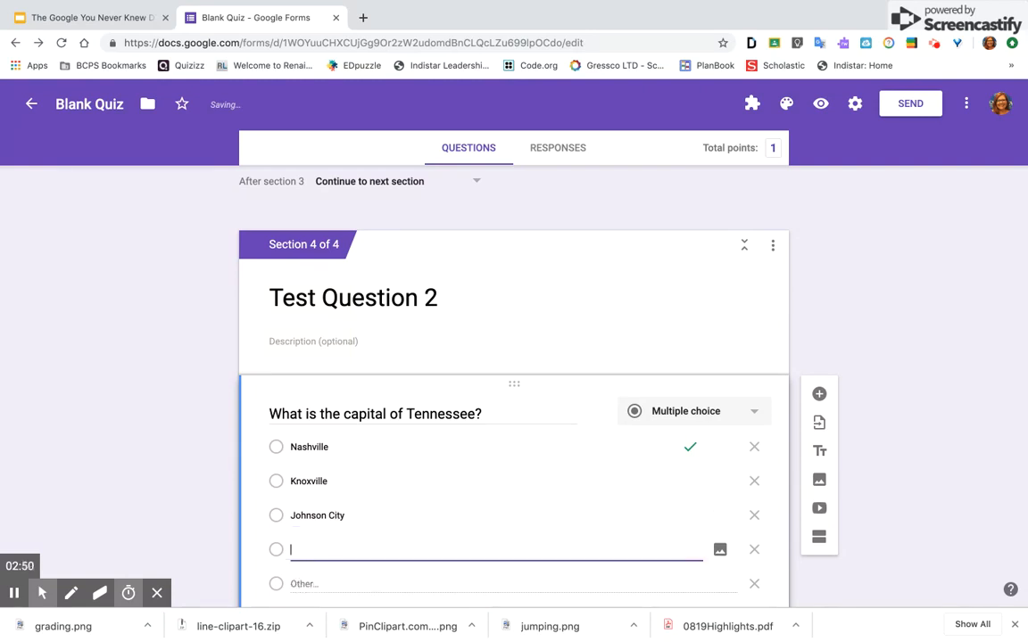
text(Piney)
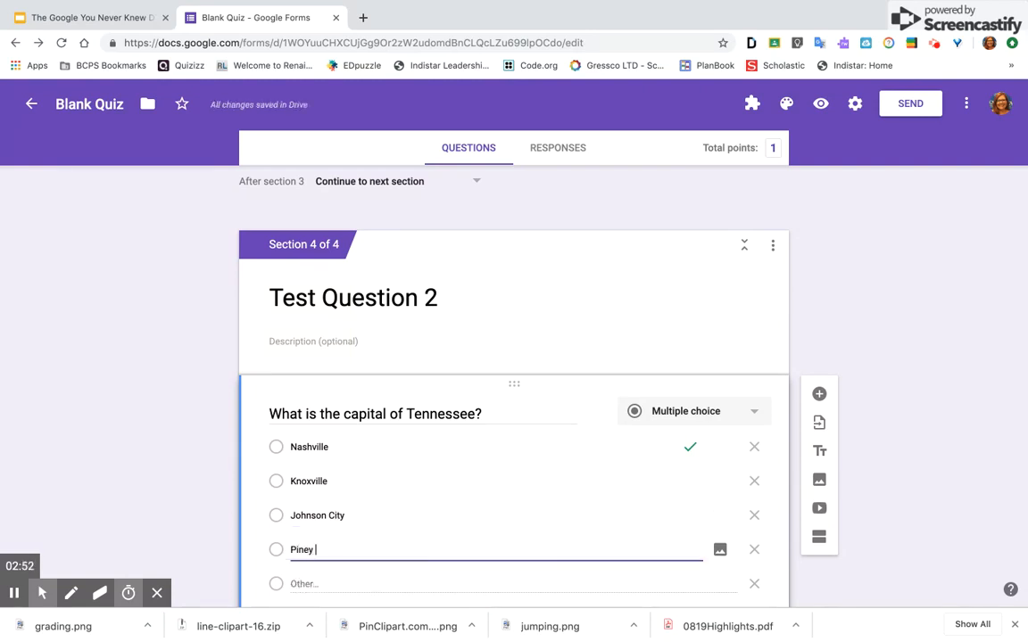
text( Flats)
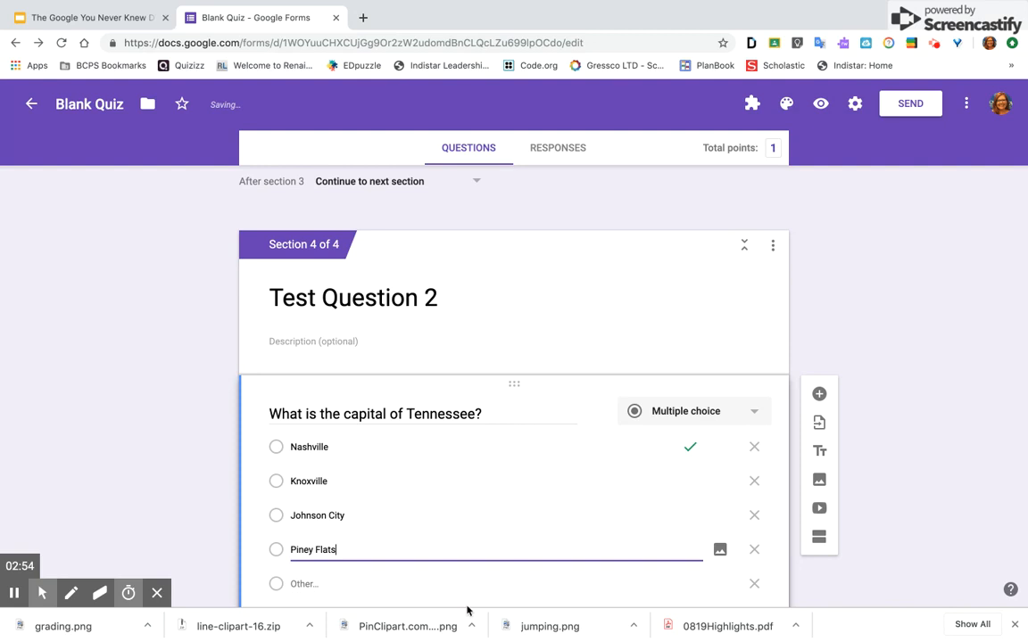
click(758, 585)
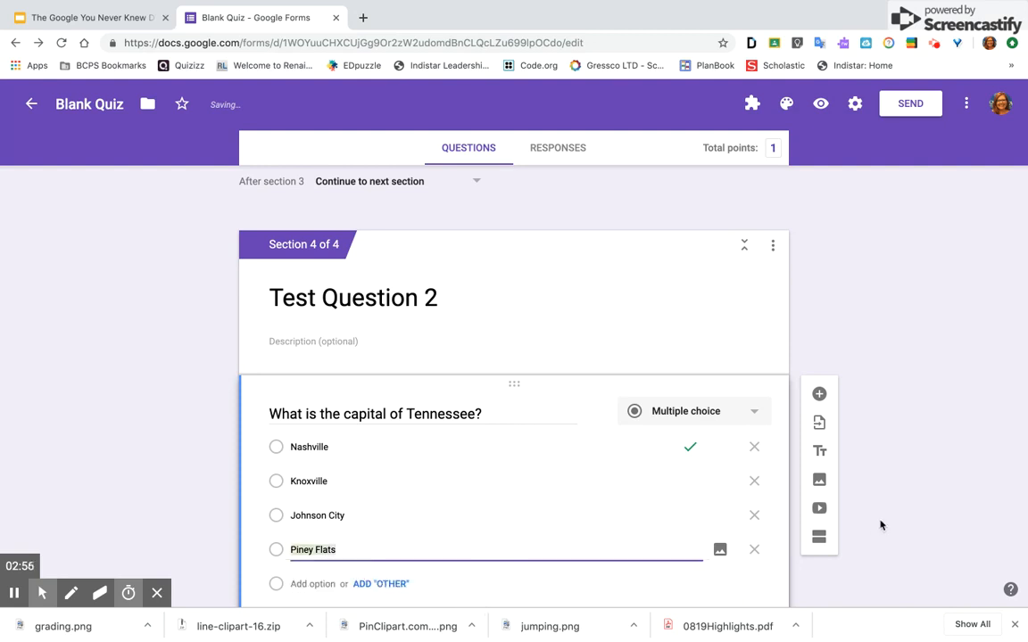
Step: Move Nashville to the end of the Tennessee question's options and enable going to a section based on answer
scroll(931, 526, down, 2)
scroll(514, 384, down, 1)
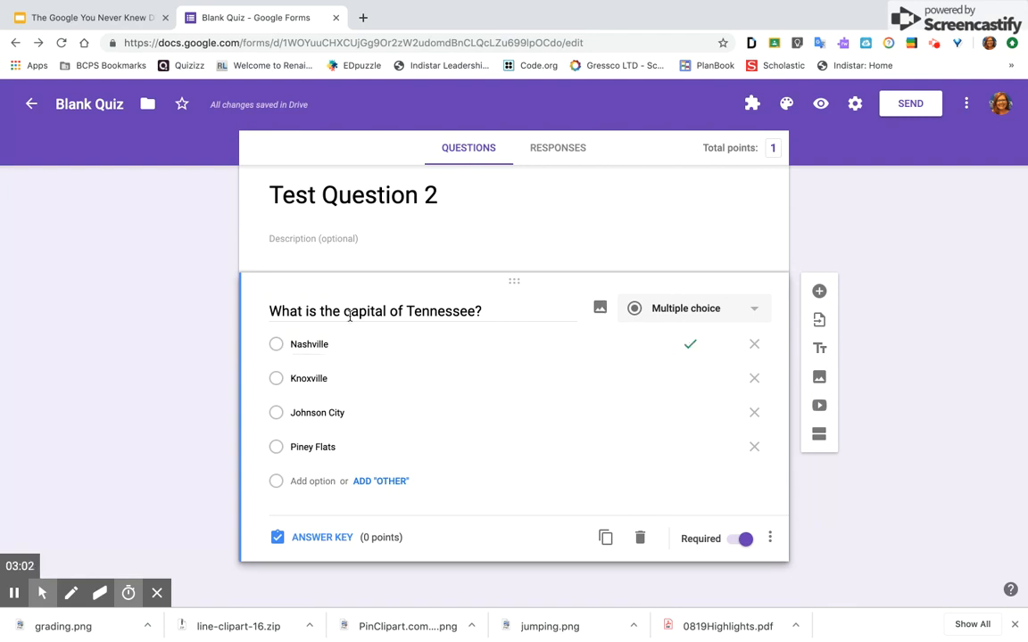
click(259, 345)
drag(260, 345, 268, 448)
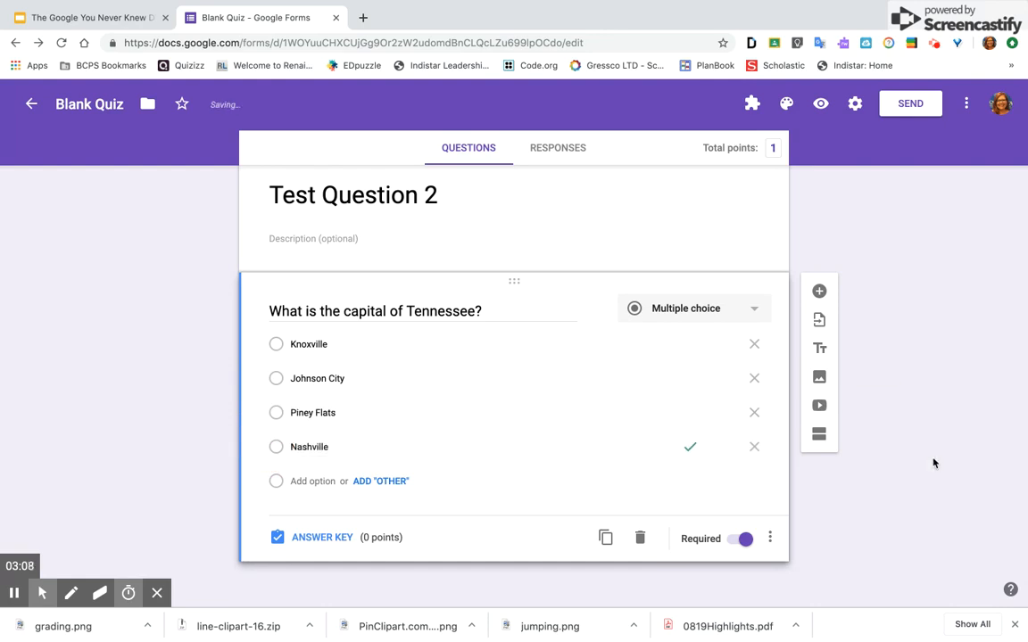
click(770, 540)
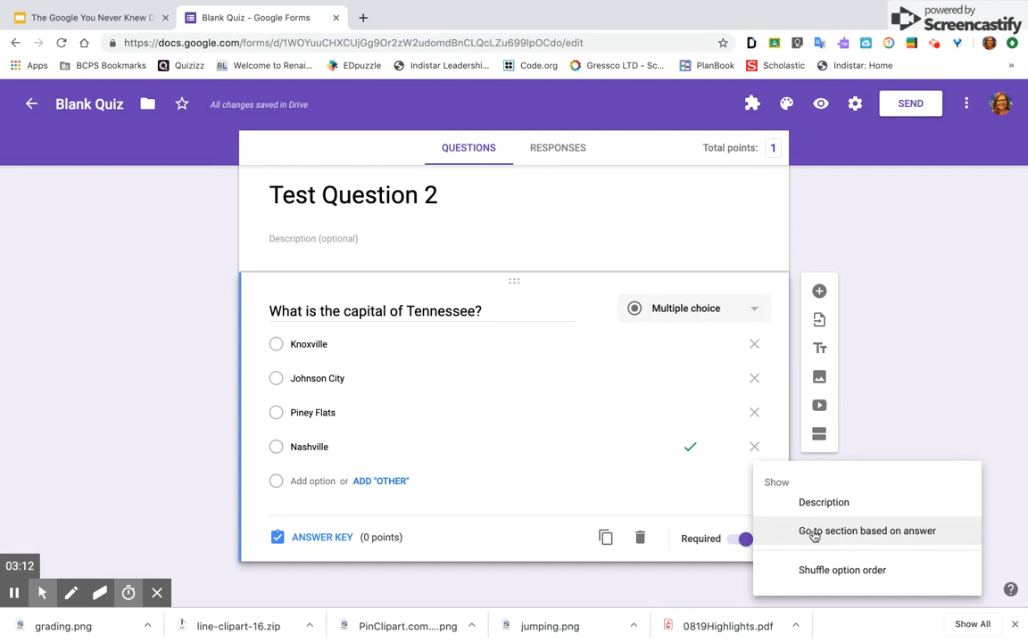
click(857, 530)
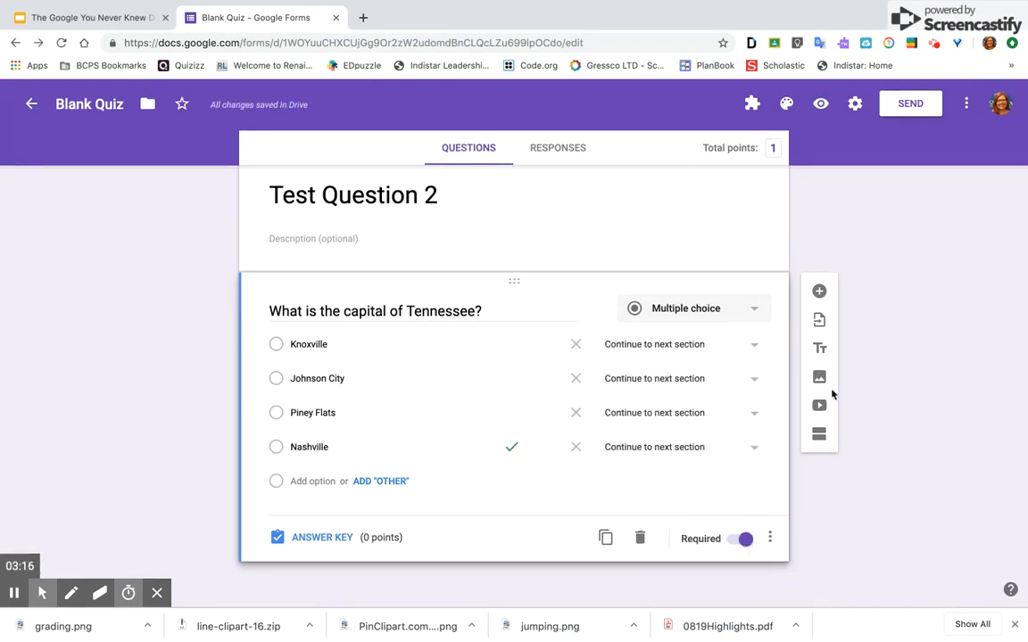
Step: Add a section titled "Review 2" after the Tennessee question and insert the "Tour the States - Official Music Video" video into it
click(819, 434)
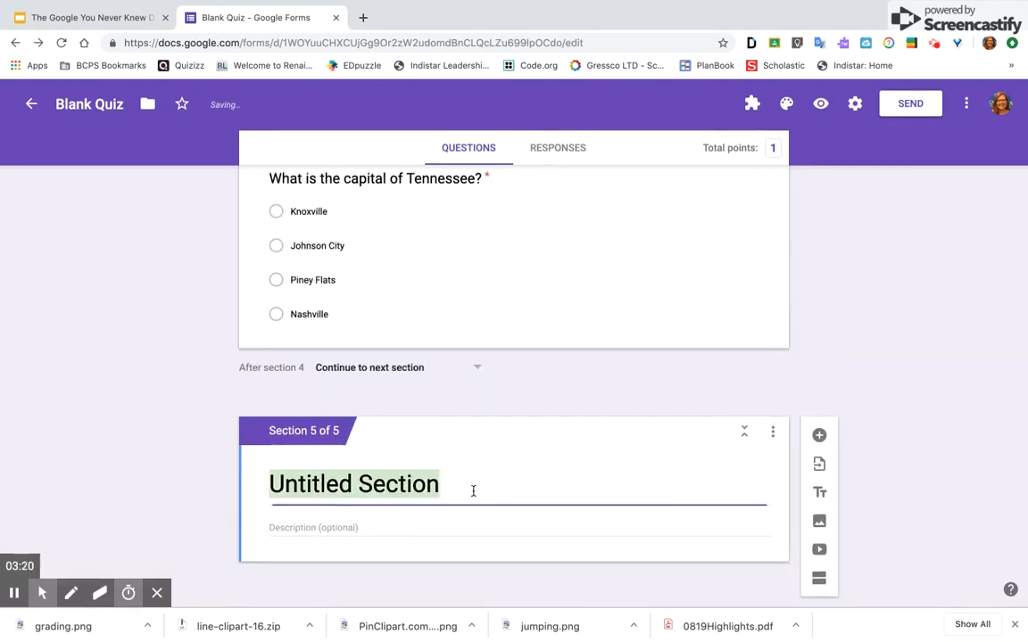
text(Review 2)
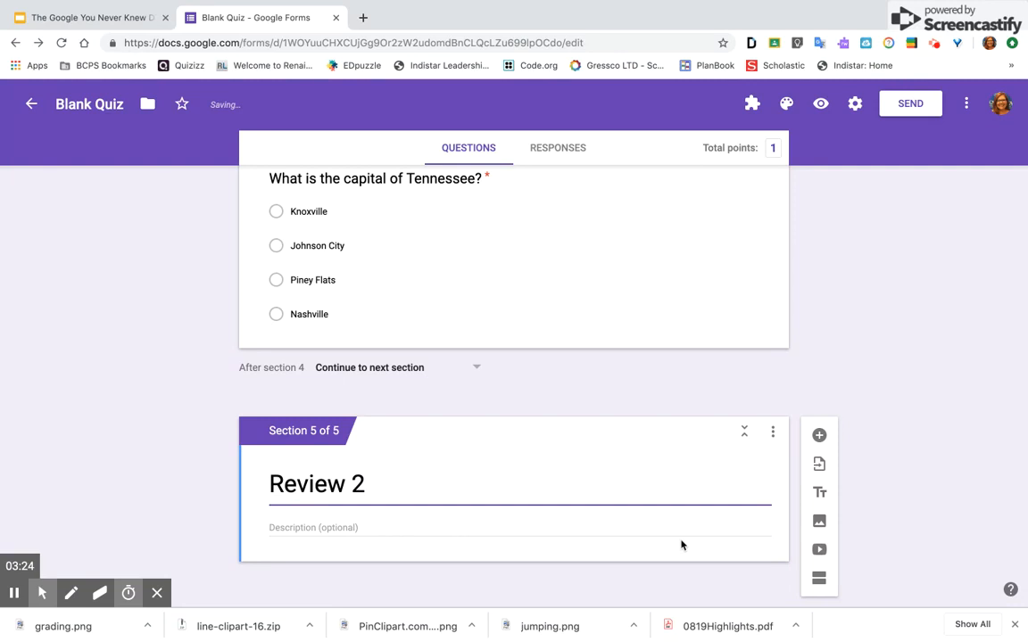
click(819, 549)
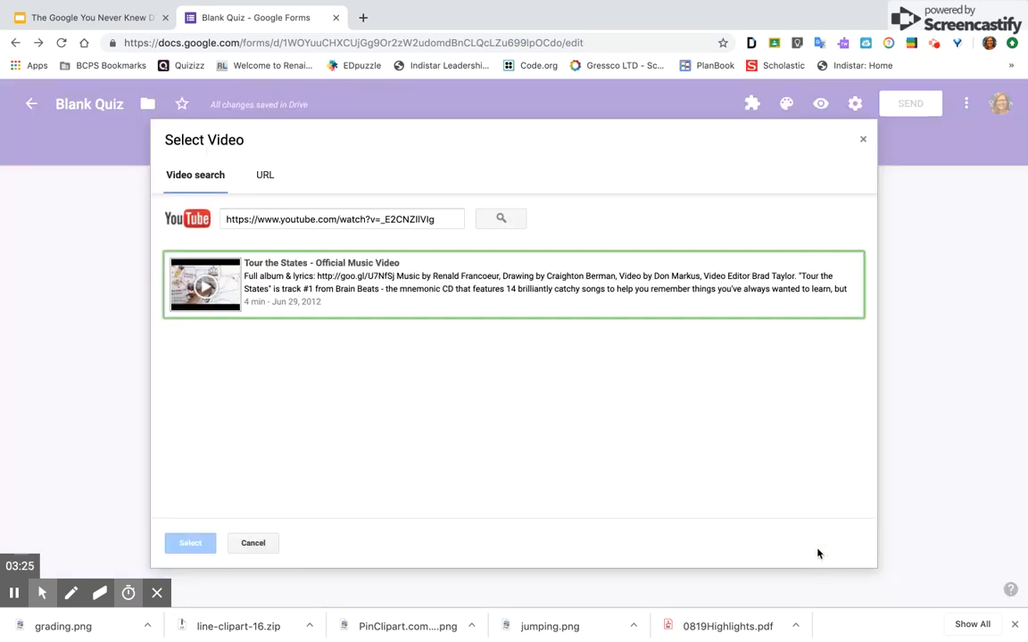
click(338, 266)
click(190, 542)
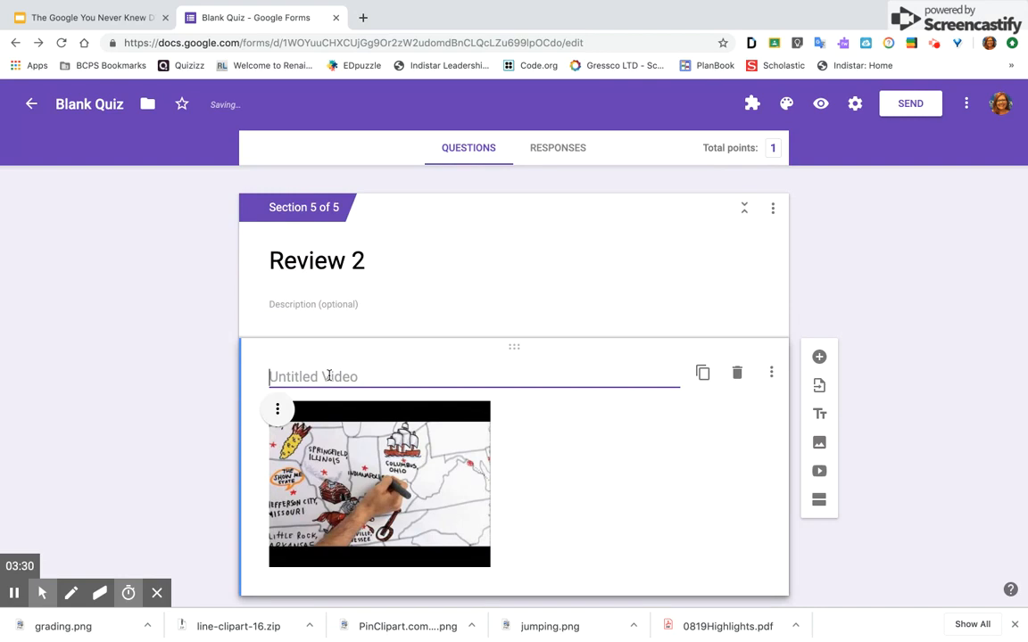
Step: Title the video in the Review 2 section "State Capitals" and center align it
text(State)
text(Cp)
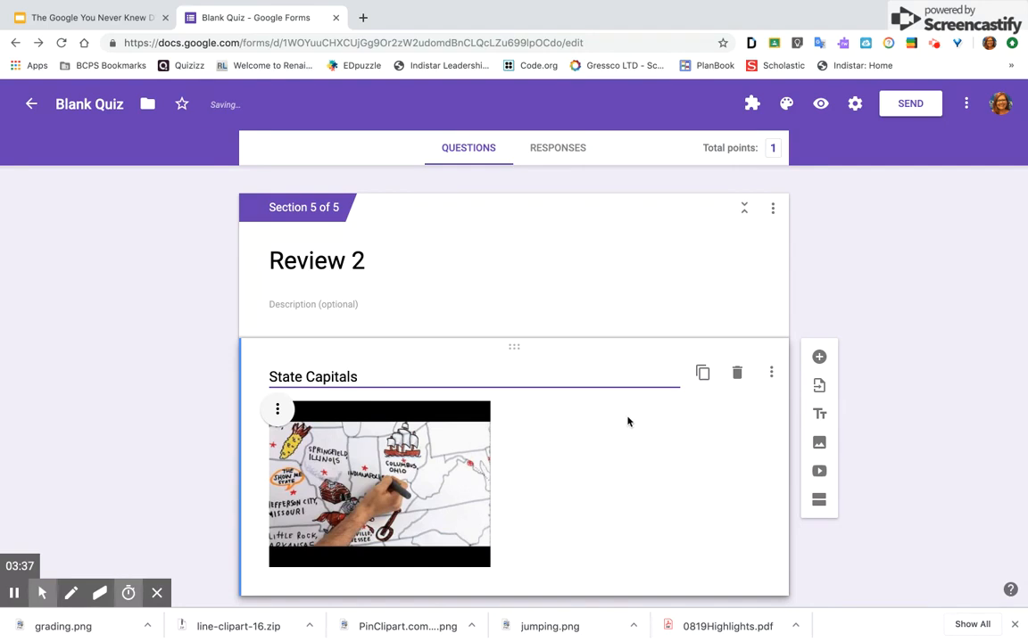
click(278, 409)
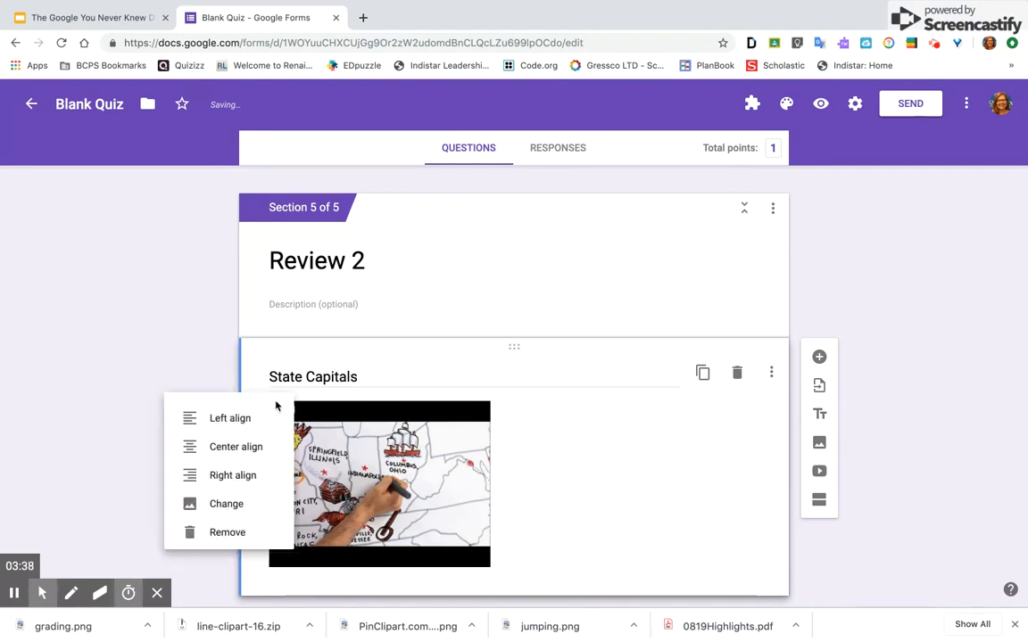
click(265, 460)
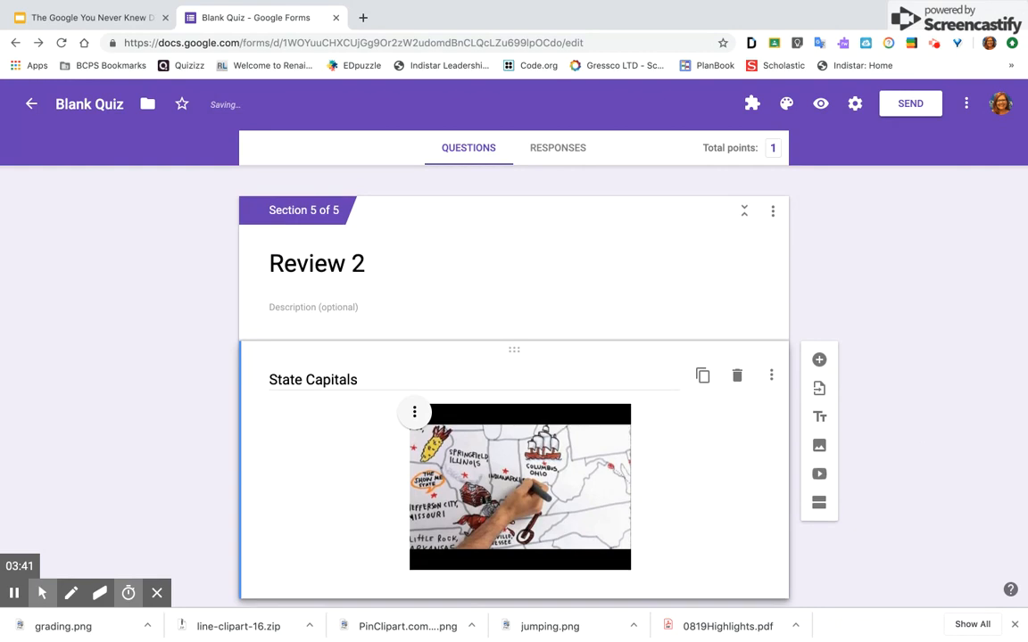
Step: Route the Providence answer of the Rhode Island question to section 4 (Test Question 2)
scroll(917, 429, up, 15)
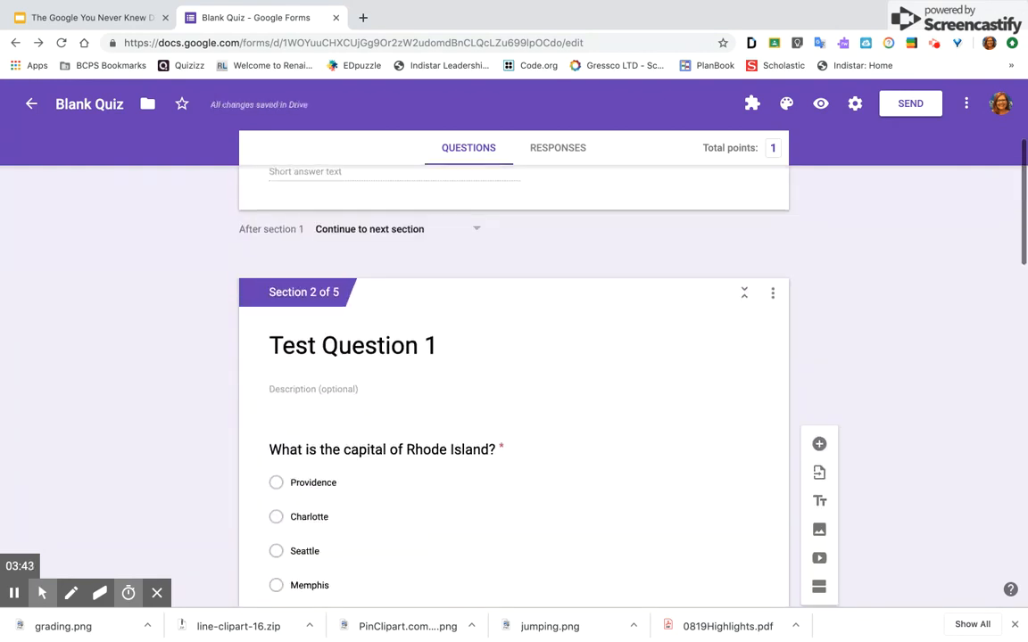
scroll(514, 386, down, 1)
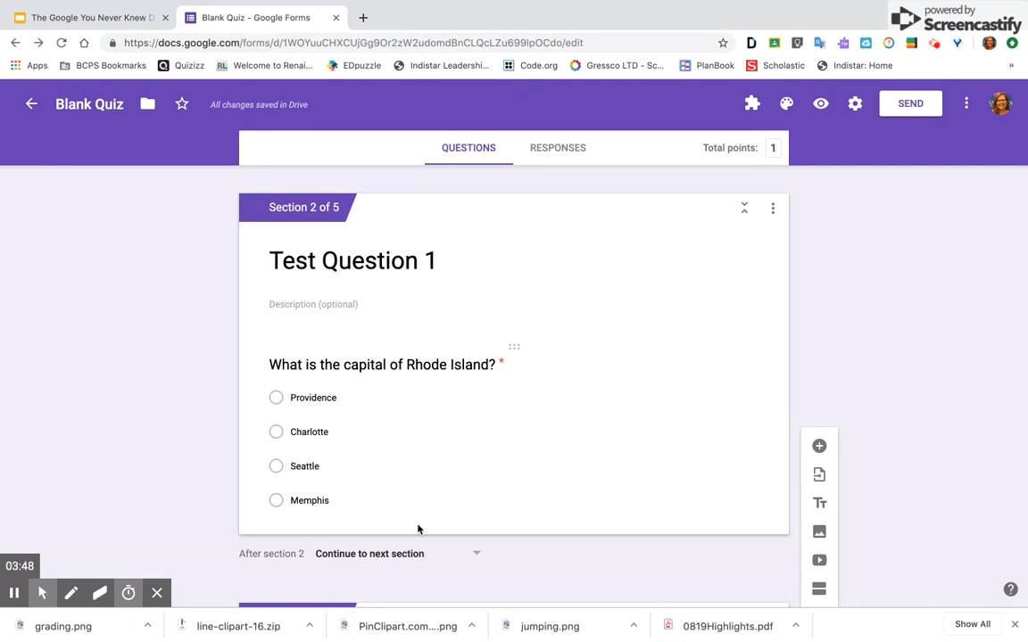
click(444, 500)
scroll(691, 417, down, 1)
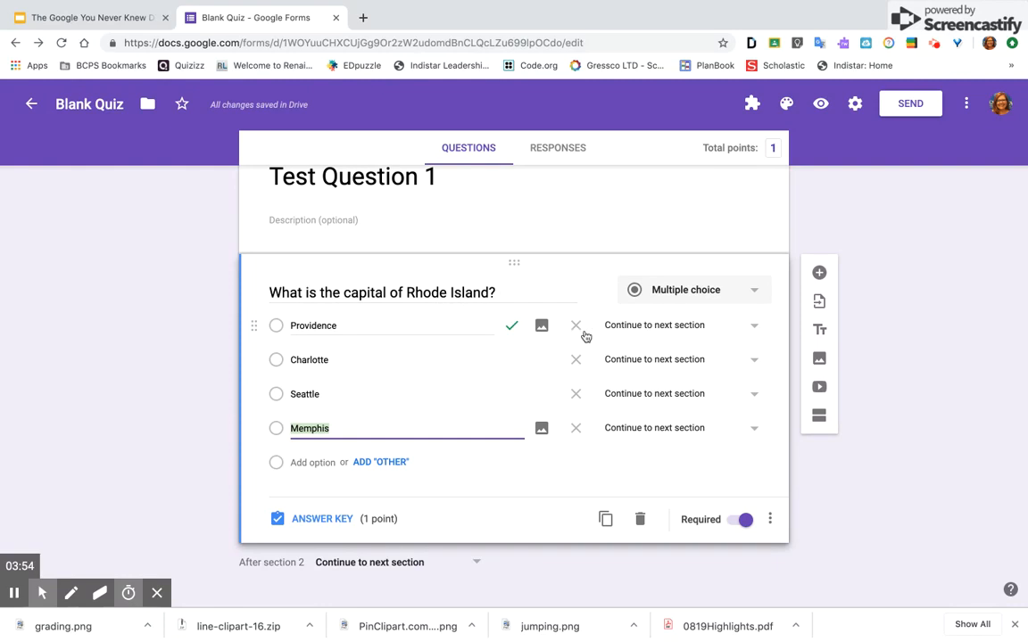
click(660, 327)
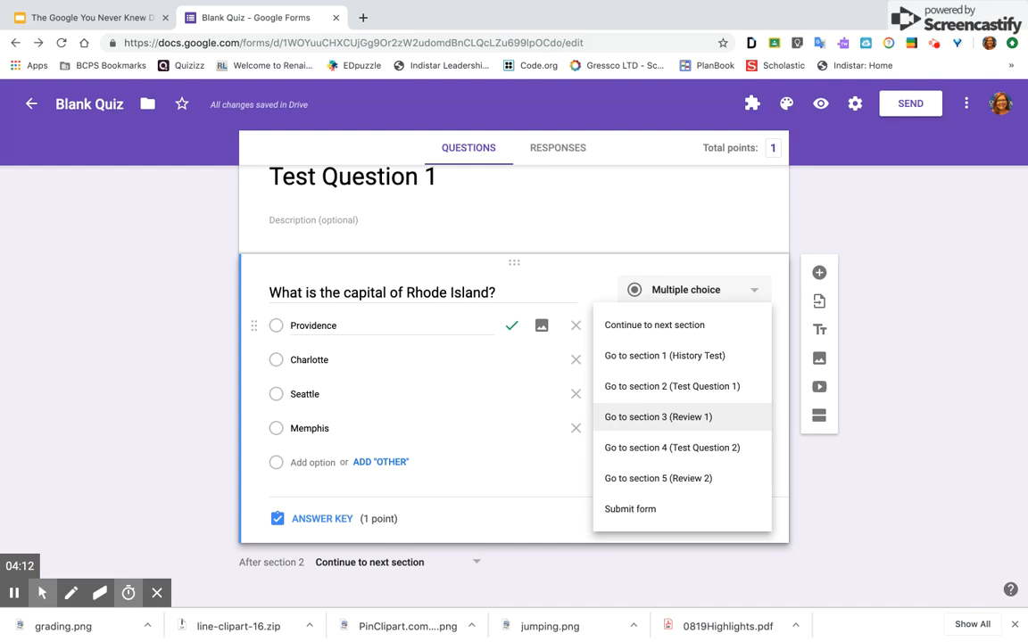
click(698, 455)
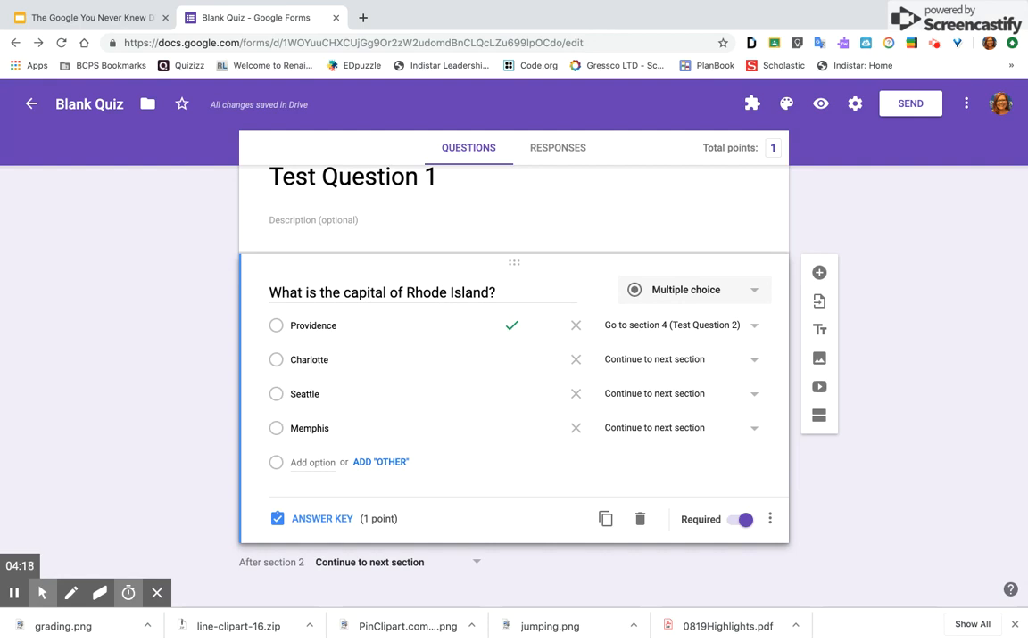
Step: Route the Charlotte, Seattle and Memphis answers of the Rhode Island question to section 3 (Review 1)
click(751, 358)
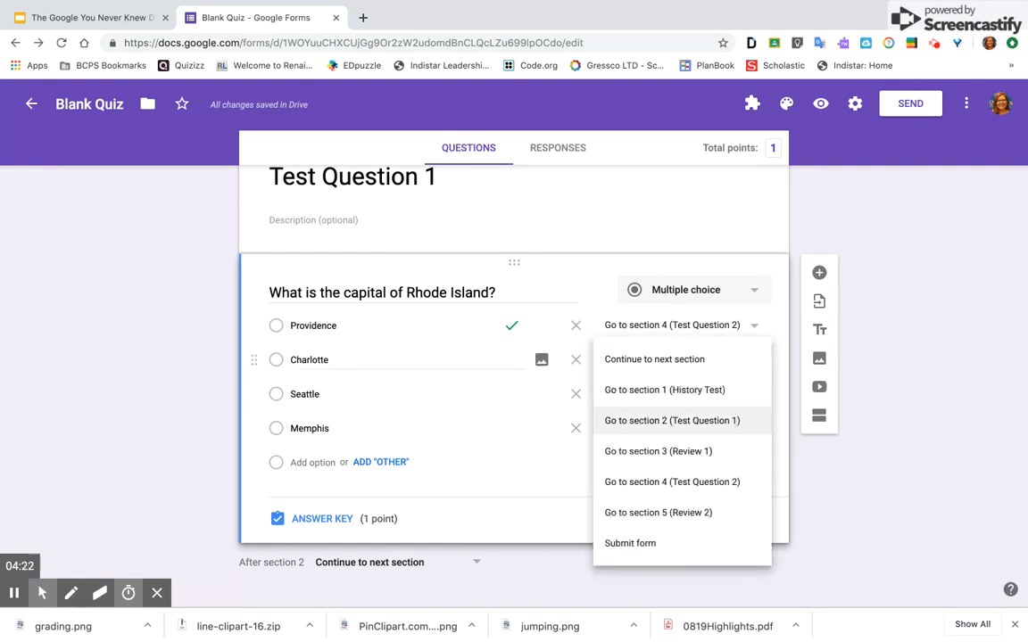
click(719, 451)
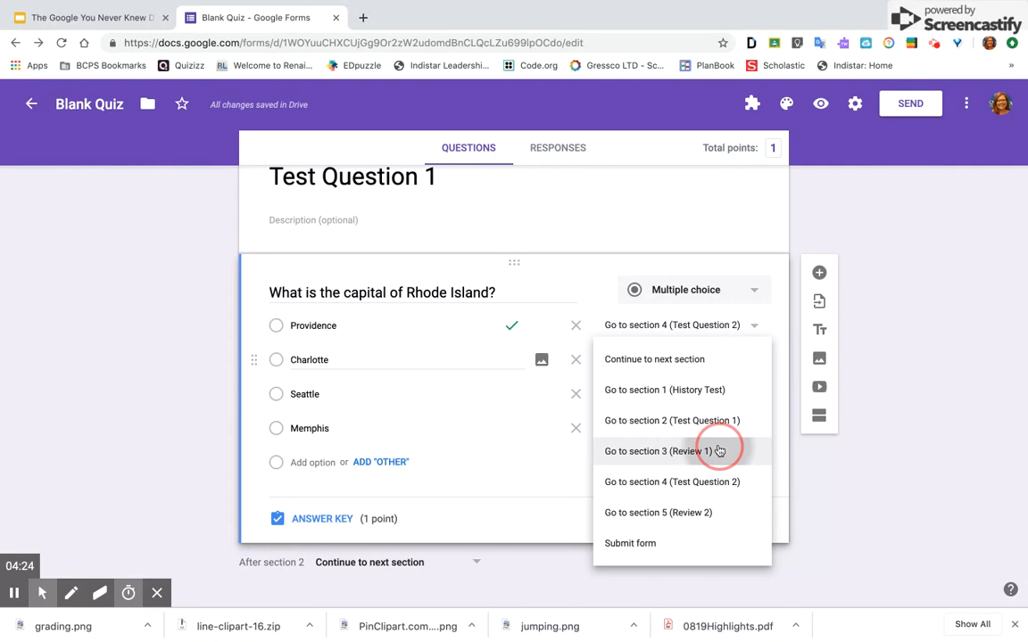
click(754, 393)
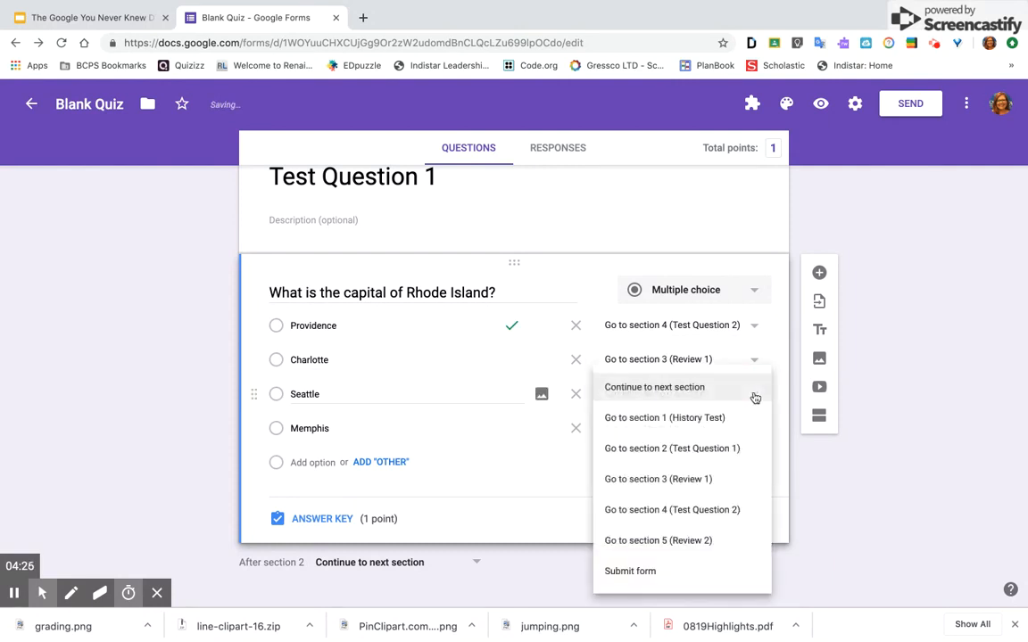
click(720, 479)
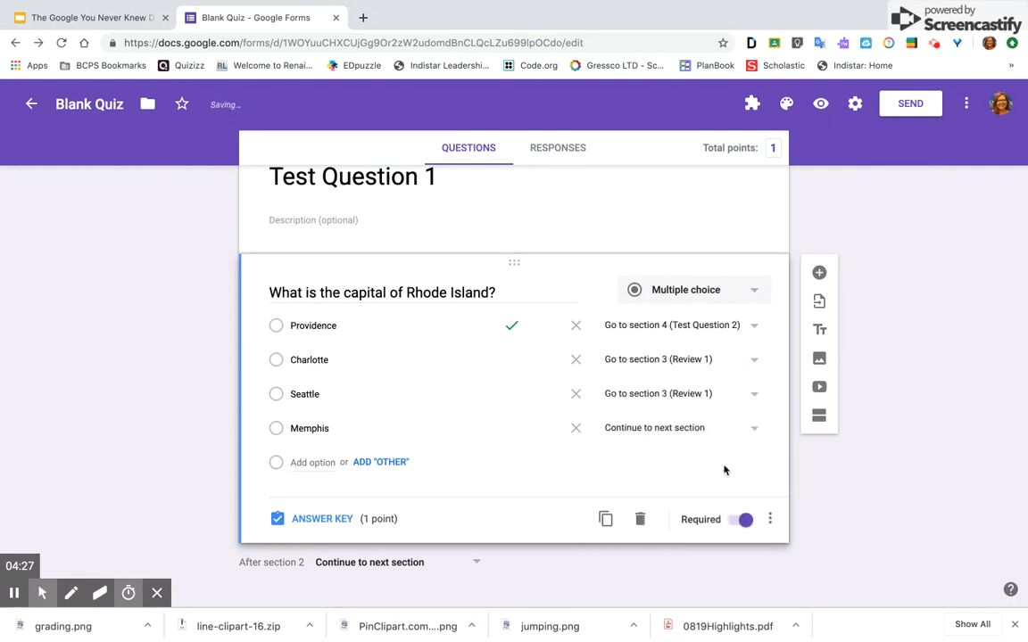
click(753, 430)
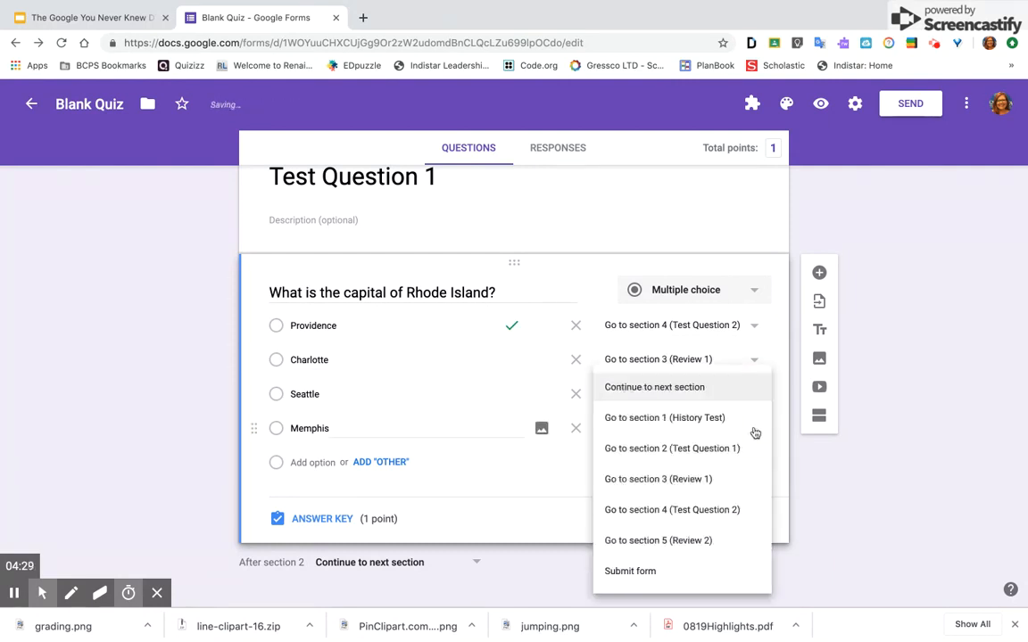
click(718, 481)
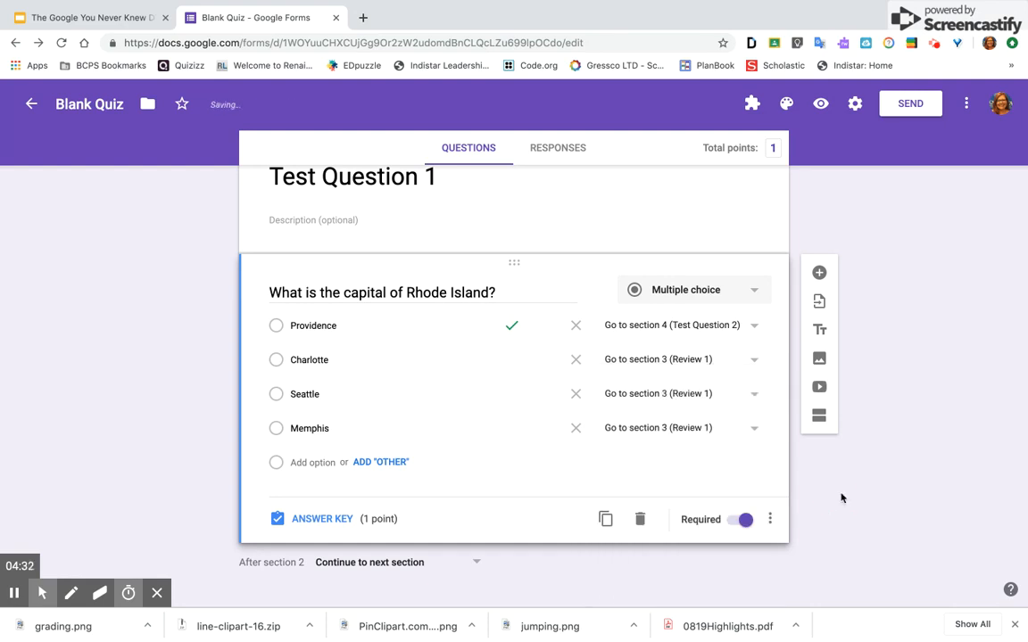
scroll(866, 482, down, 1)
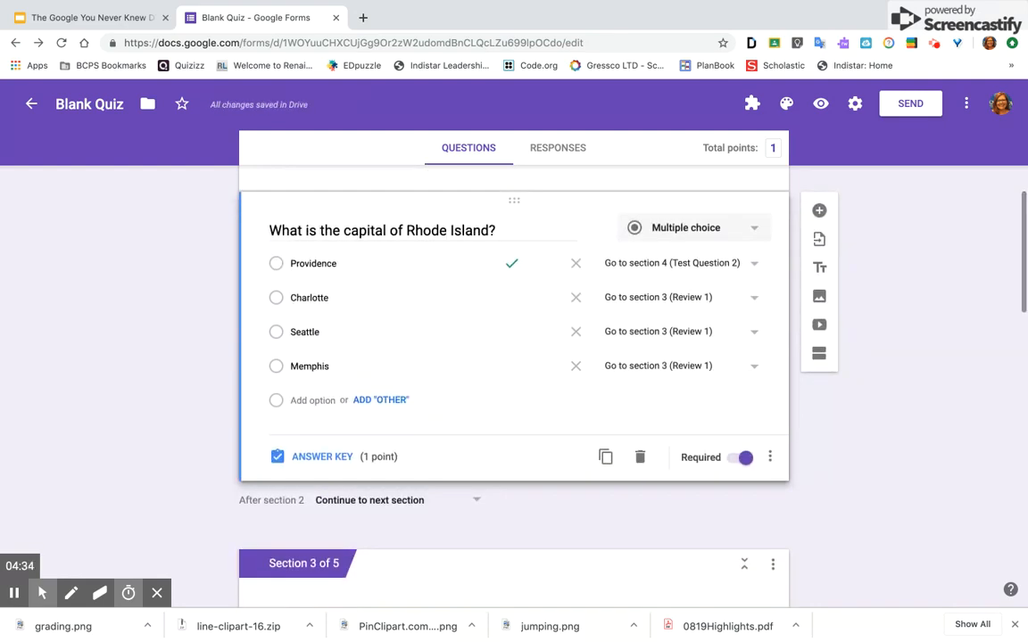
click(475, 510)
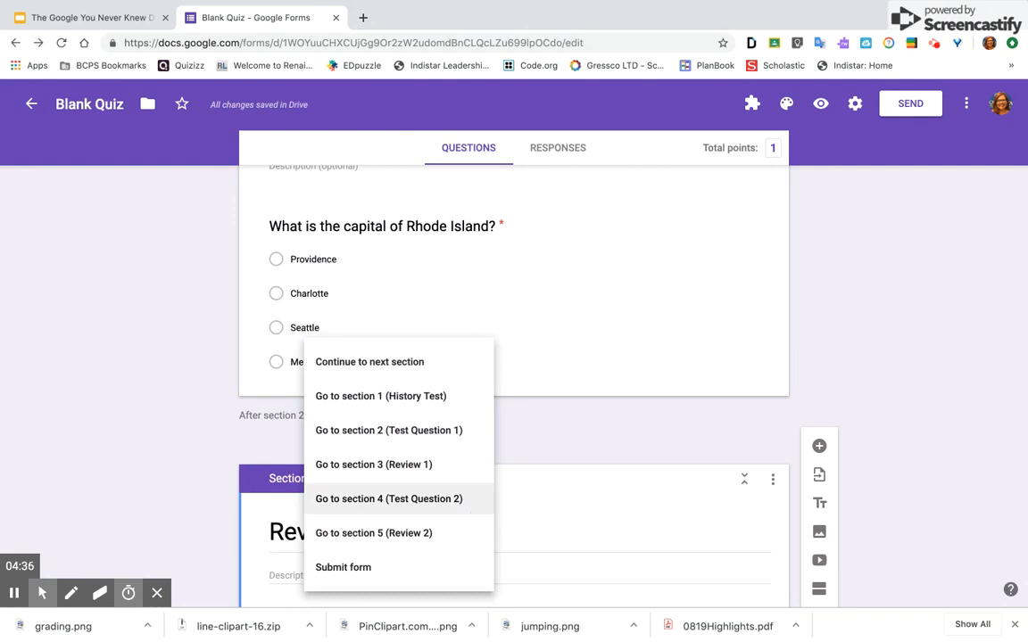
click(553, 445)
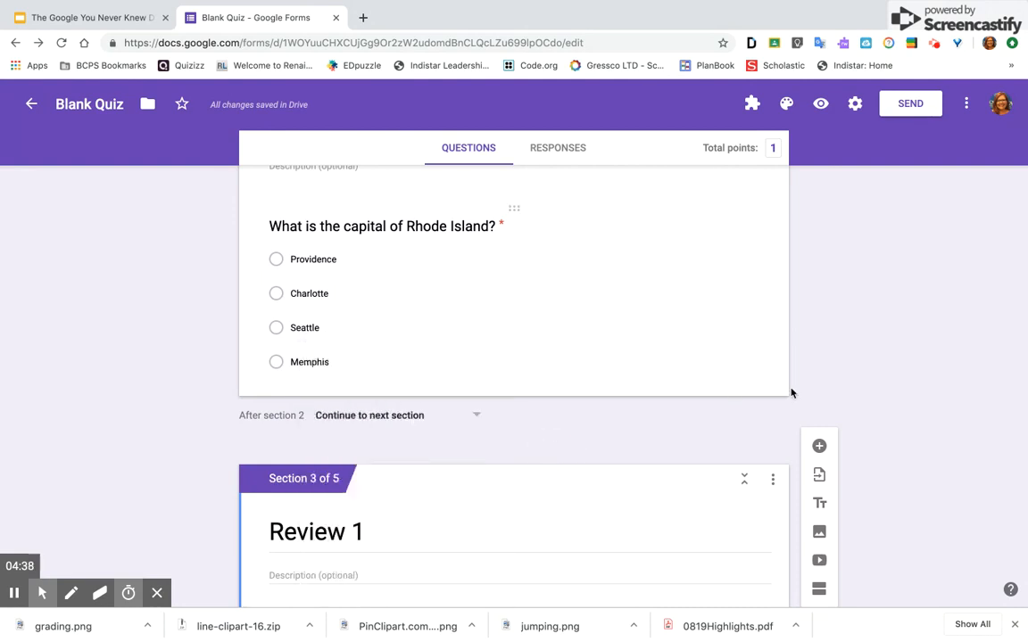
Step: Reopen the Rhode Island question in Test Question 1 and check the section routing of its answers
scroll(861, 366, up, 1)
scroll(861, 365, up, 2)
scroll(861, 366, down, 1)
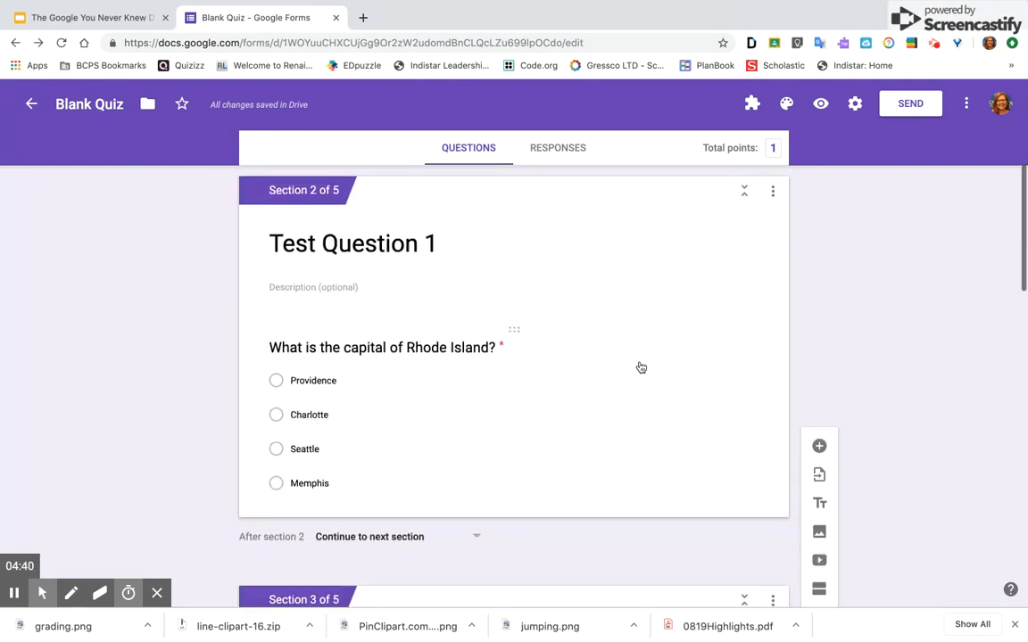
click(620, 385)
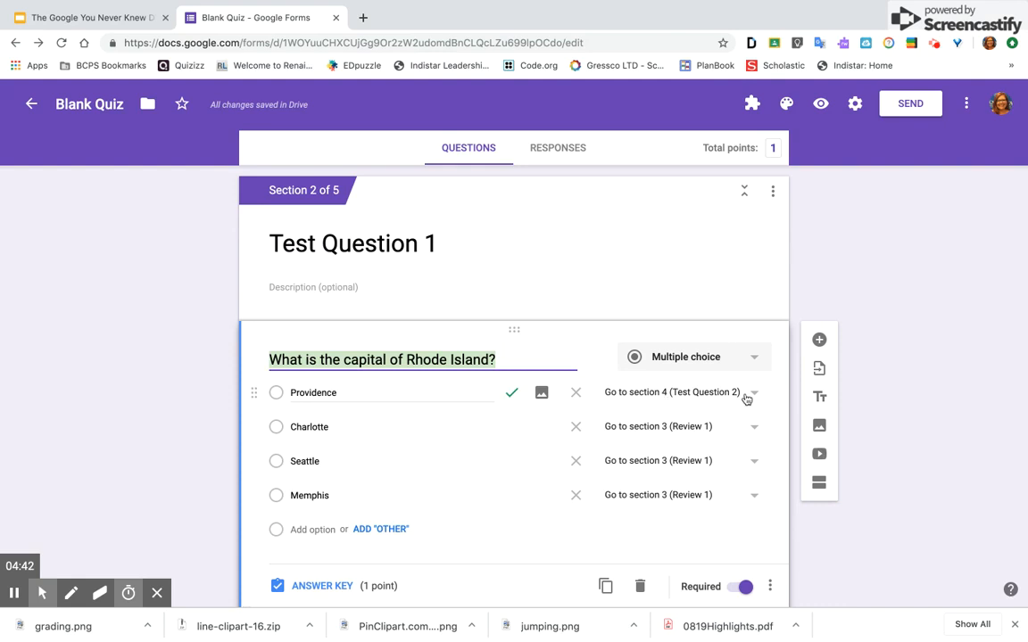
click(895, 517)
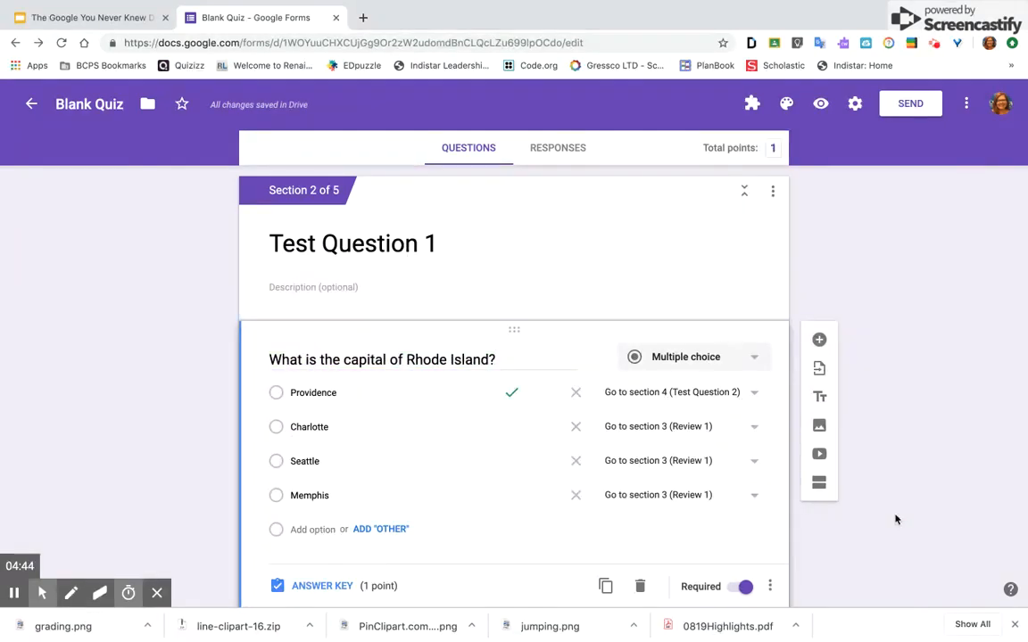
Step: Route the Knoxville, Johnson City and Piney Flats answers of the Tennessee question to section 5 (Review 2)
scroll(895, 517, down, 2)
scroll(895, 517, down, 9)
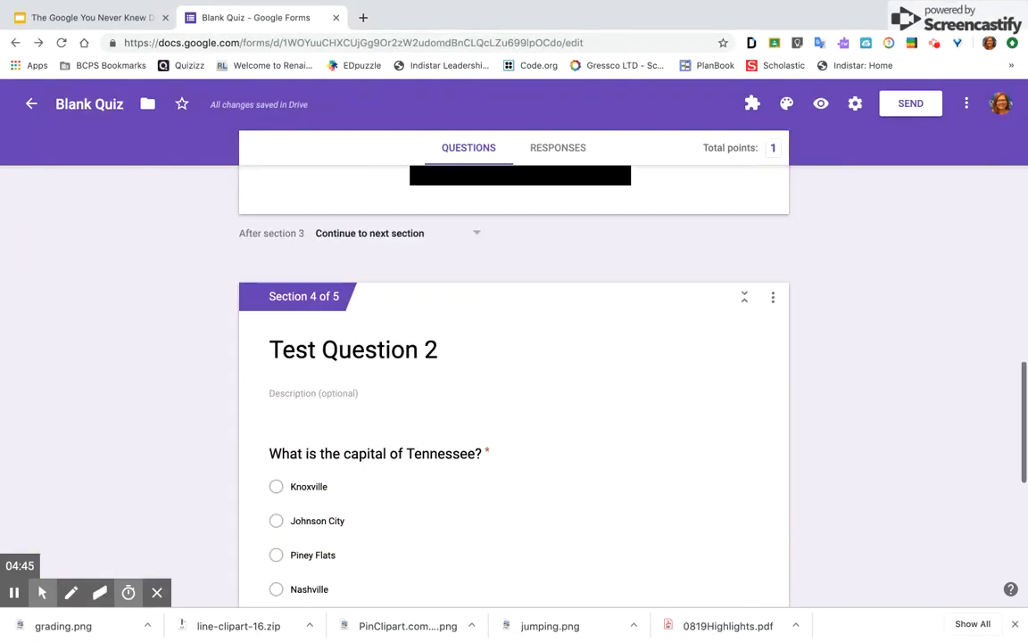
scroll(514, 357, down, 1)
scroll(562, 367, down, 1)
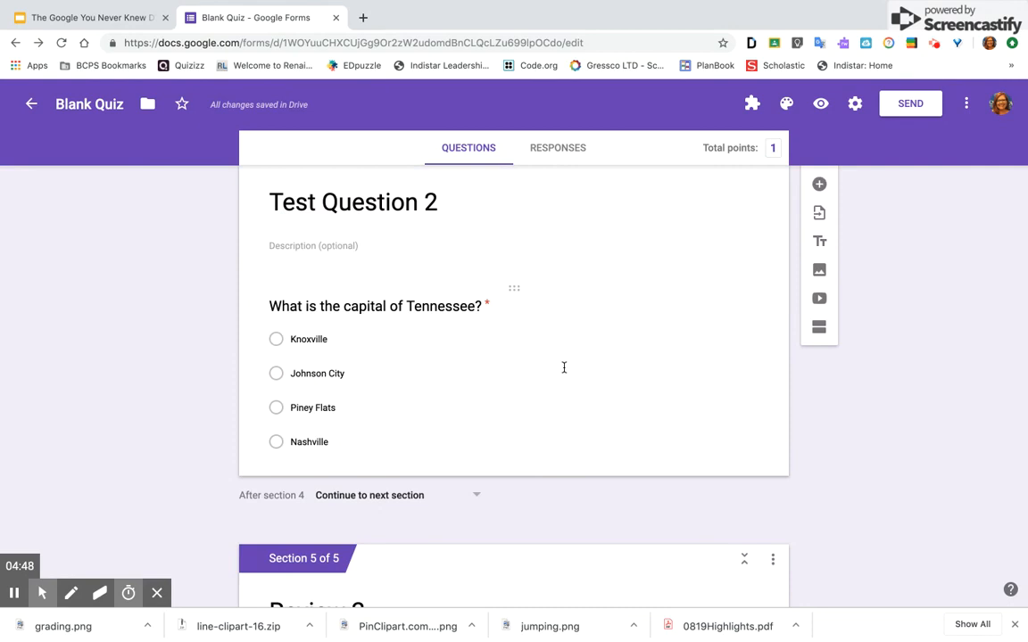
click(562, 369)
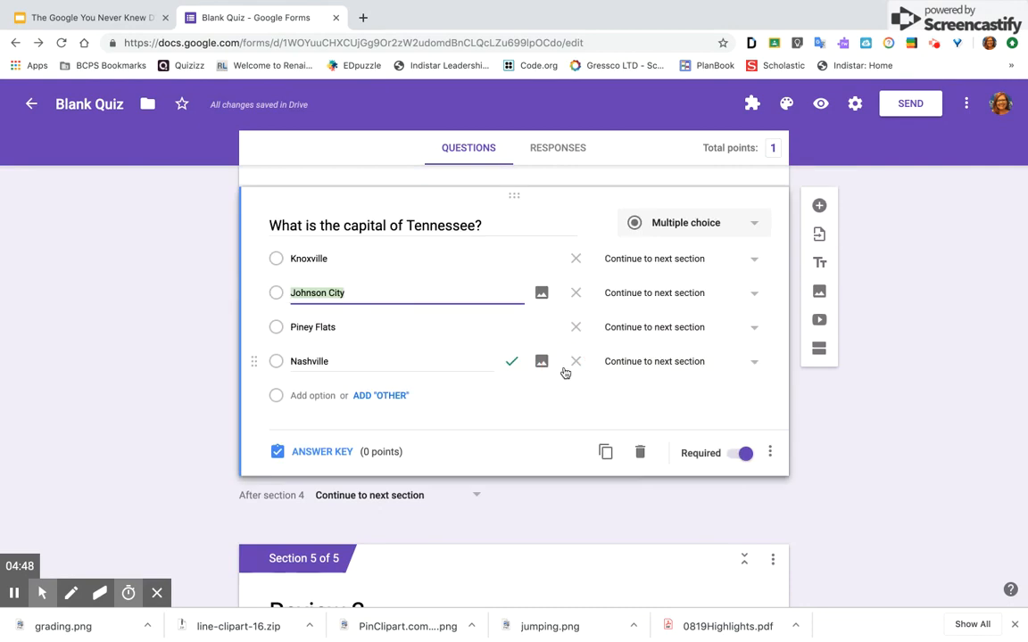
click(754, 259)
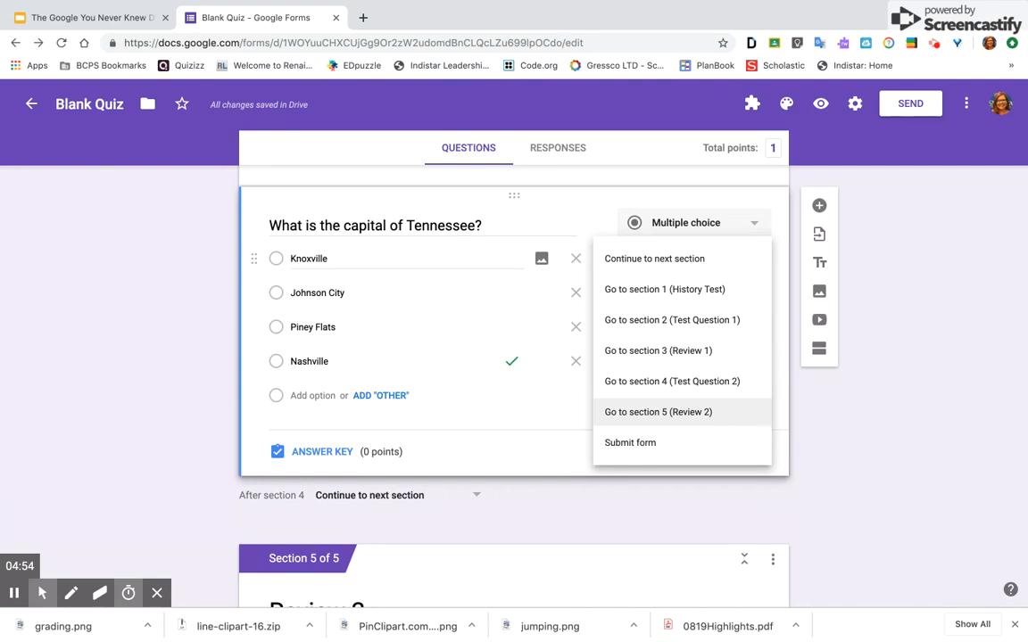
click(730, 414)
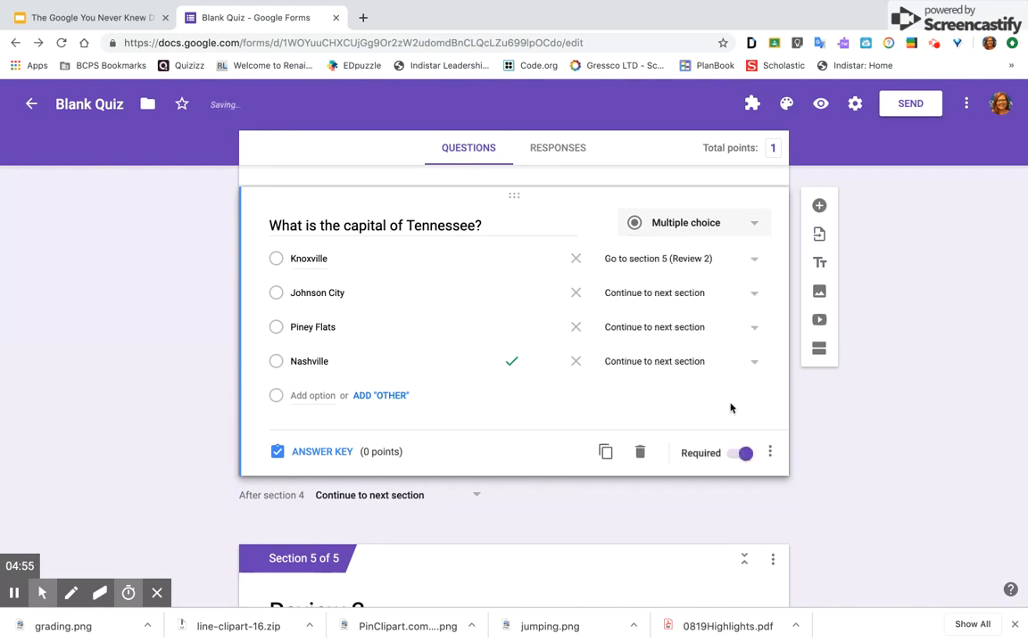
click(754, 295)
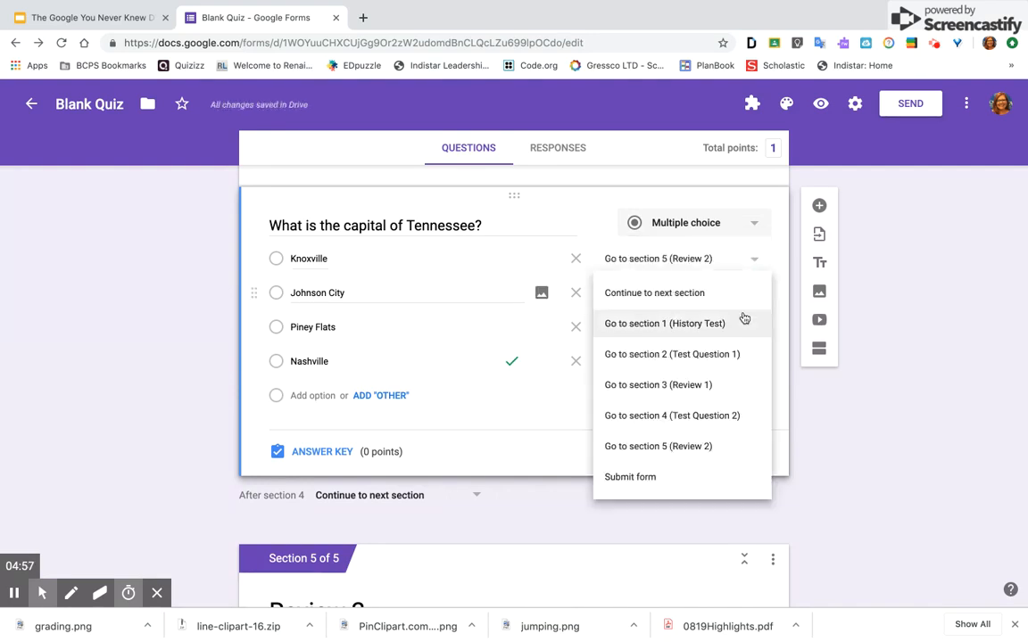
click(725, 447)
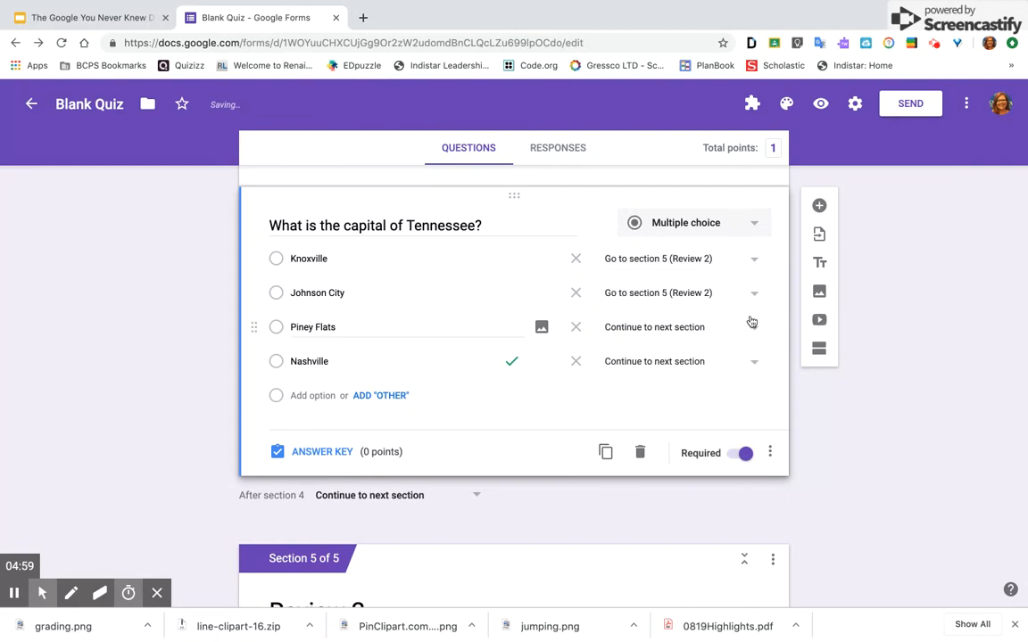
click(751, 328)
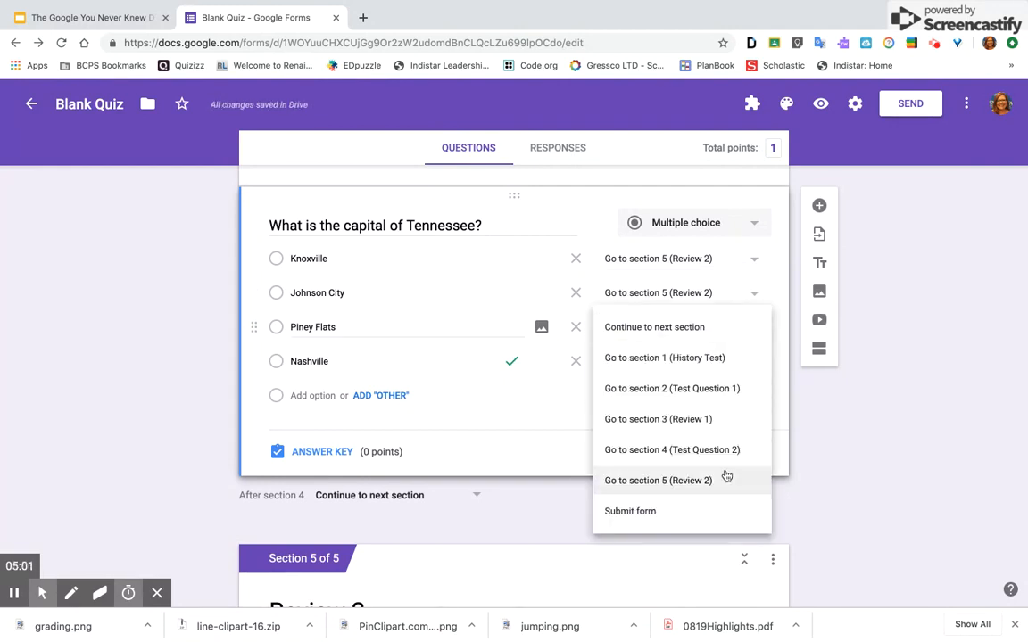
click(678, 480)
Step: Route the Nashville answer of the Tennessee question to Submit form
click(751, 362)
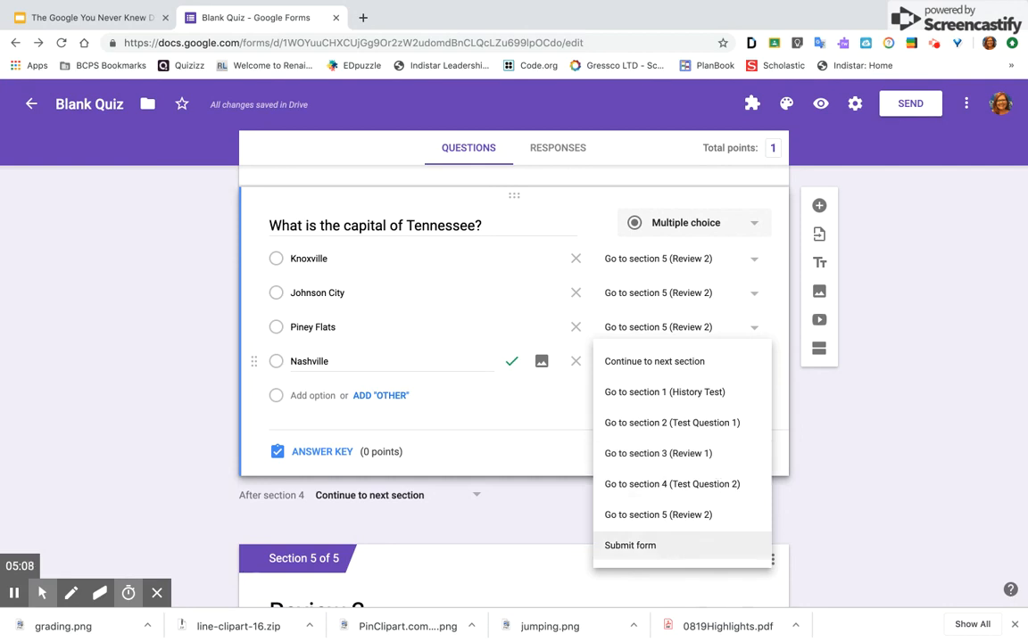
click(684, 546)
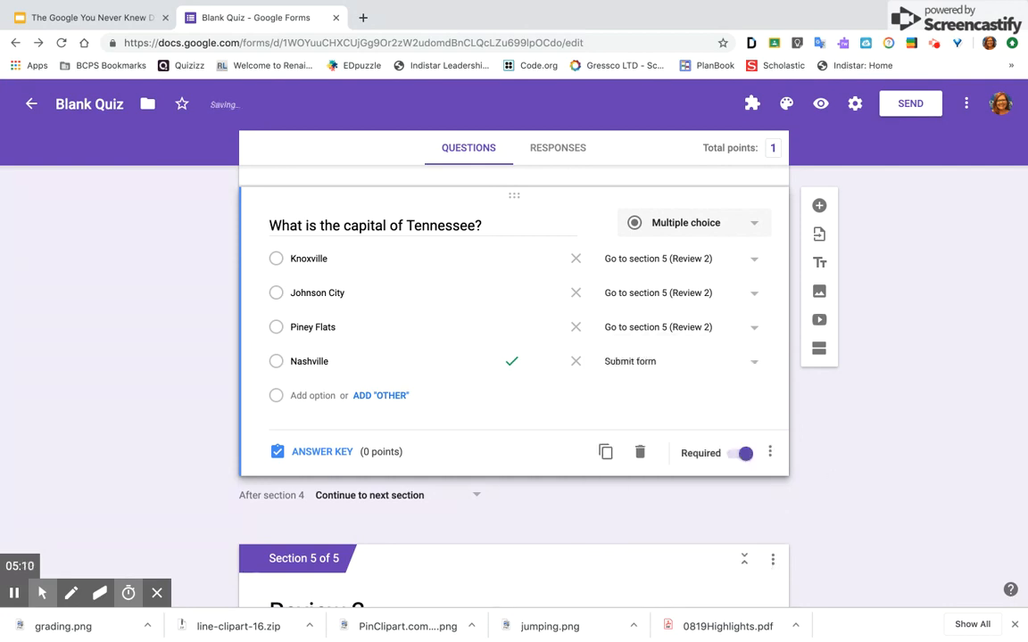
scroll(819, 471, down, 5)
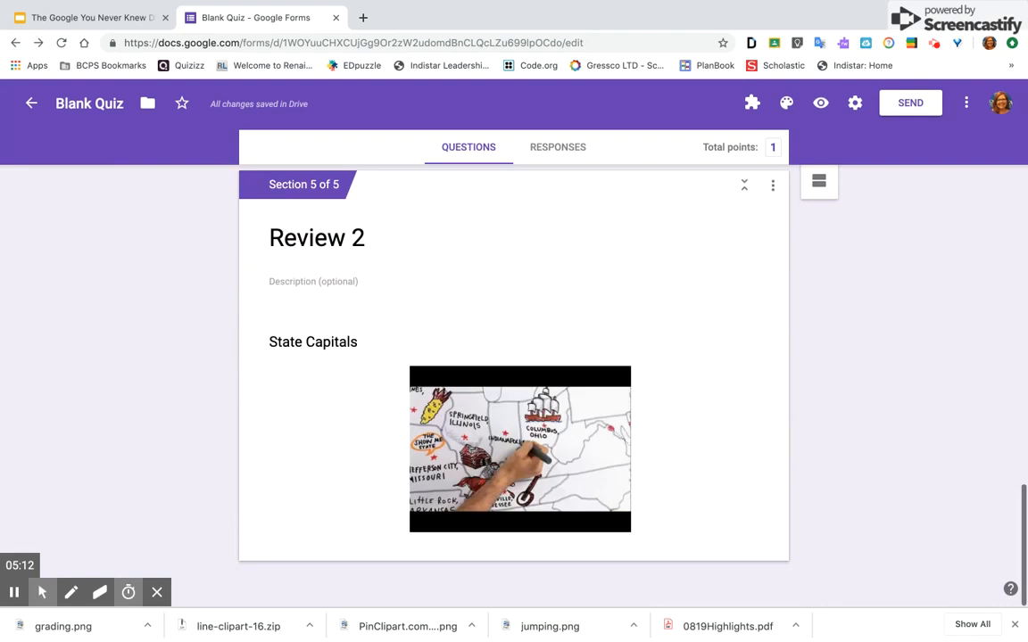
Step: Preview the form, enter a respondent's first name and continue to Test Question 1
click(820, 104)
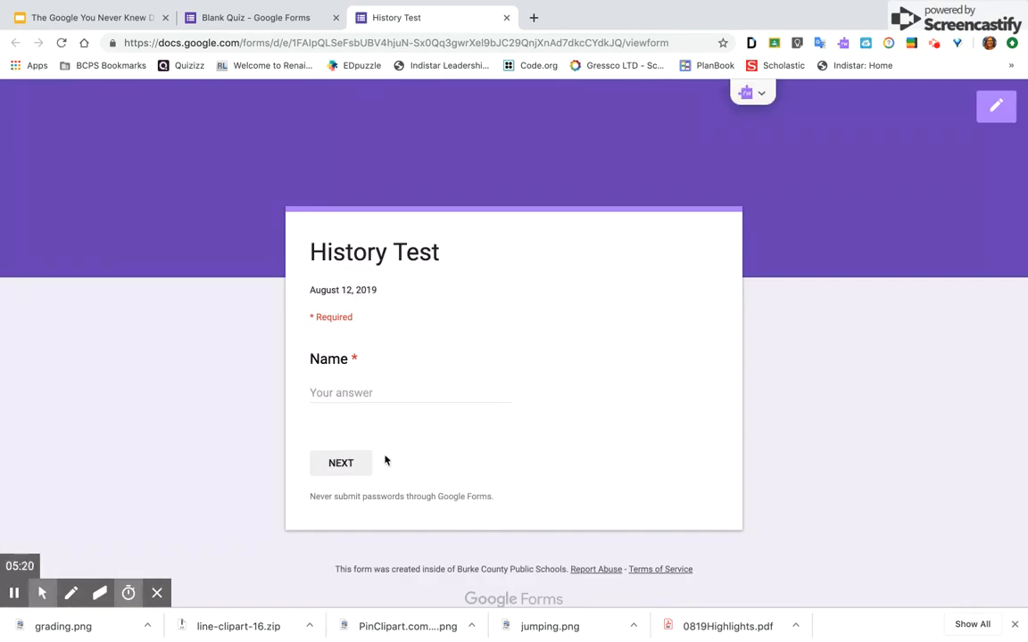
click(363, 393)
text(Amanda)
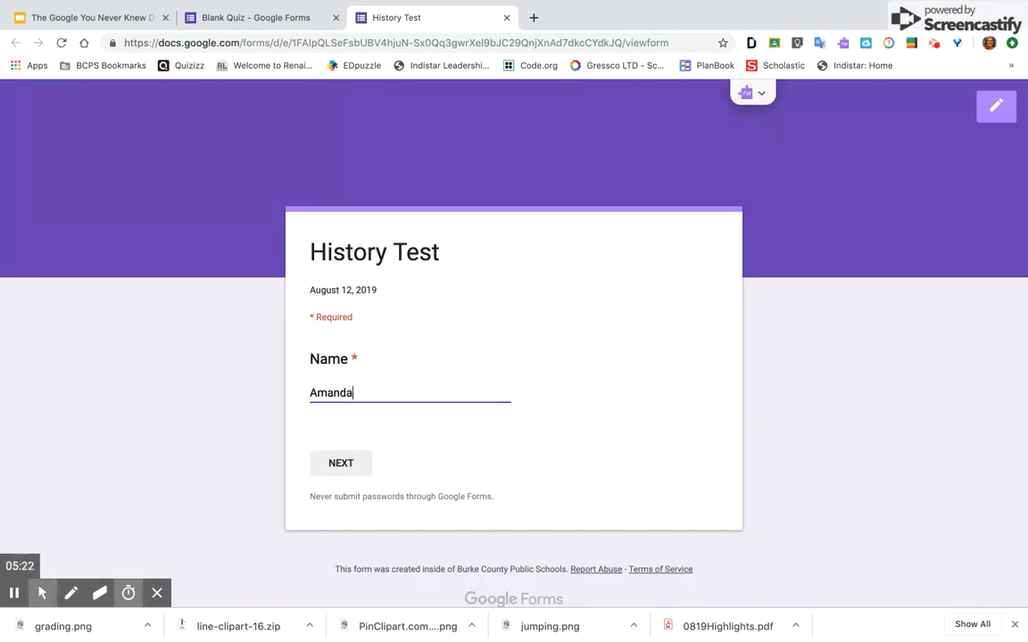
click(317, 464)
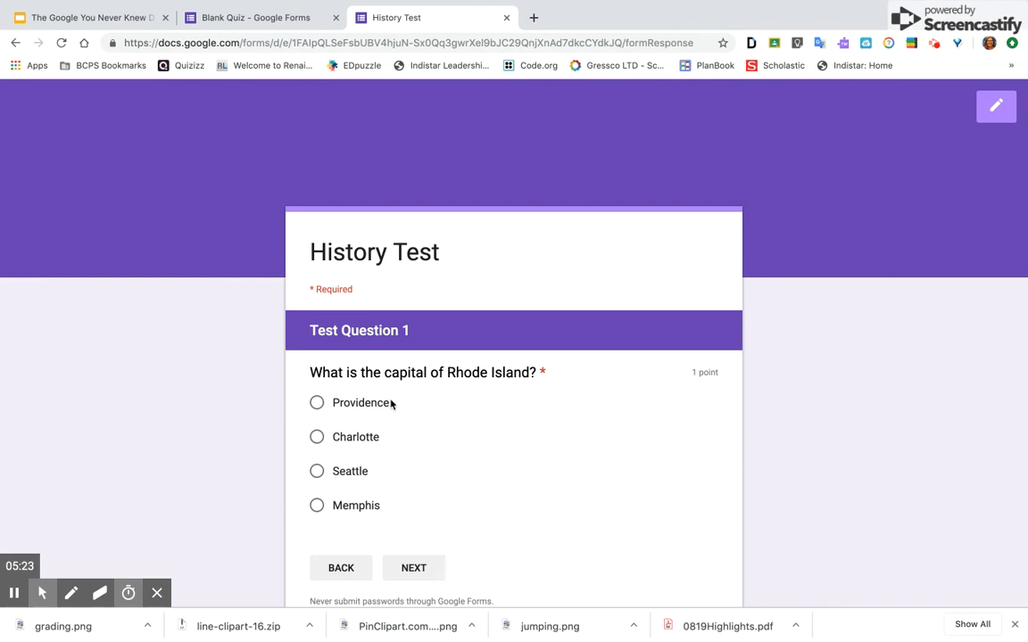
Step: Test the wrong-answer branch by answering Charlotte to the Rhode Island question and continuing
scroll(393, 406, down, 2)
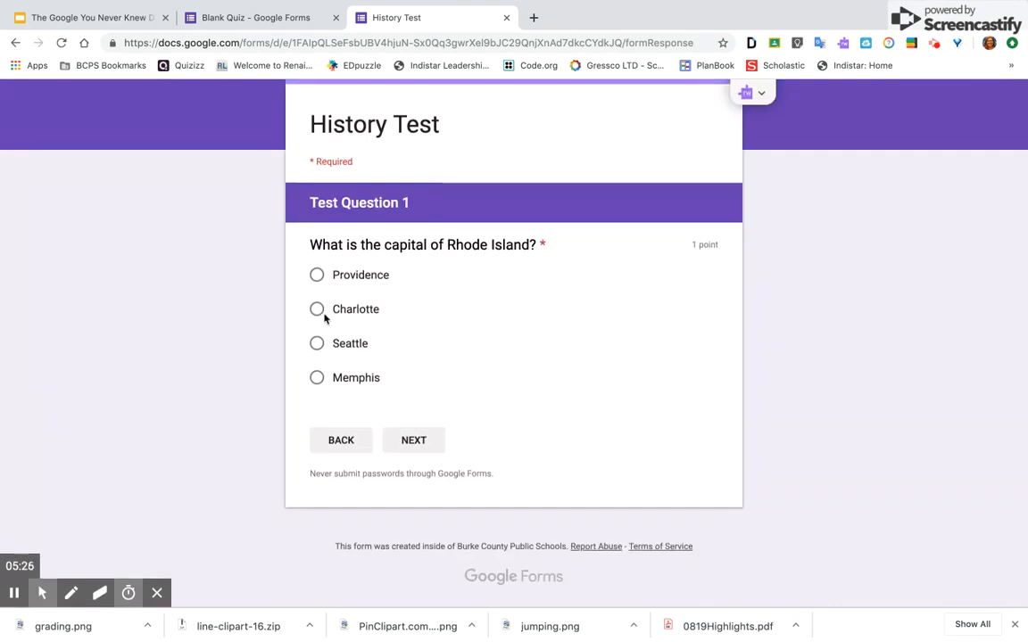
click(317, 308)
click(414, 438)
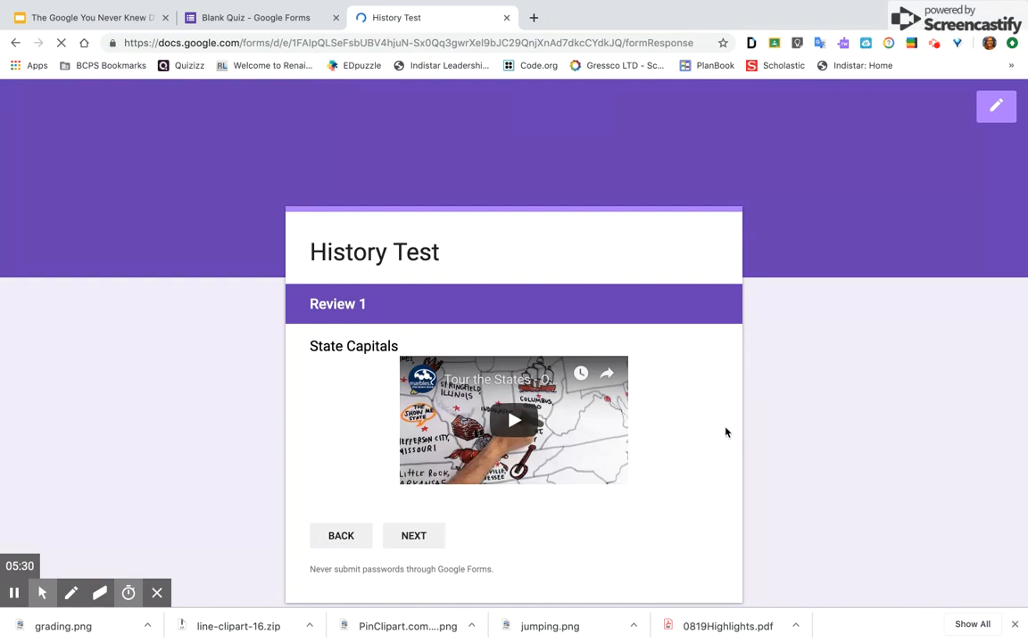
Step: Play the Review 1 video in the preview, continue to the section that follows it and close the preview
scroll(724, 431, down, 2)
click(511, 345)
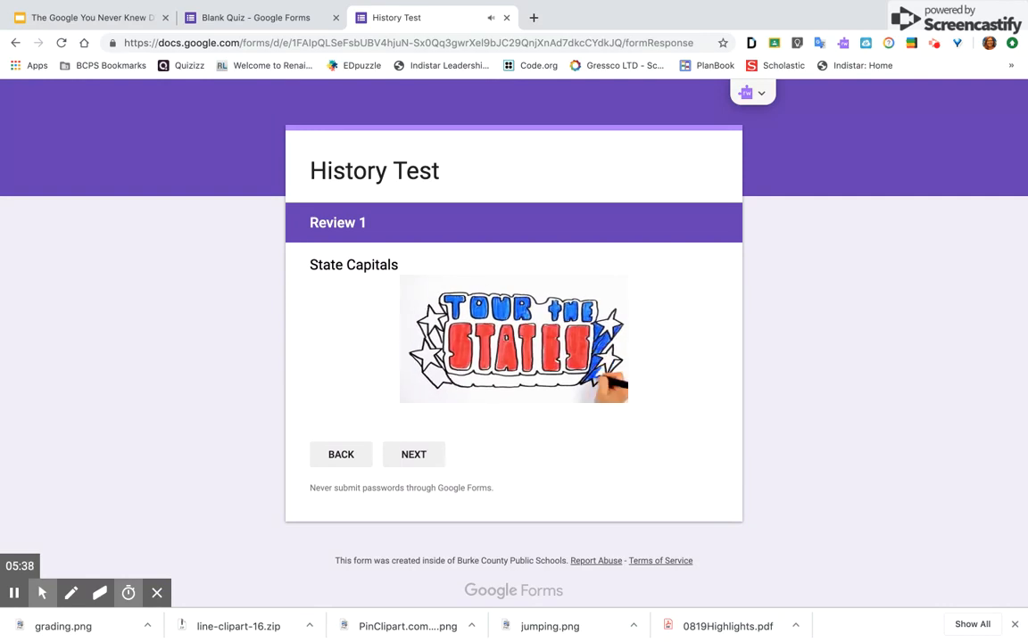
click(418, 454)
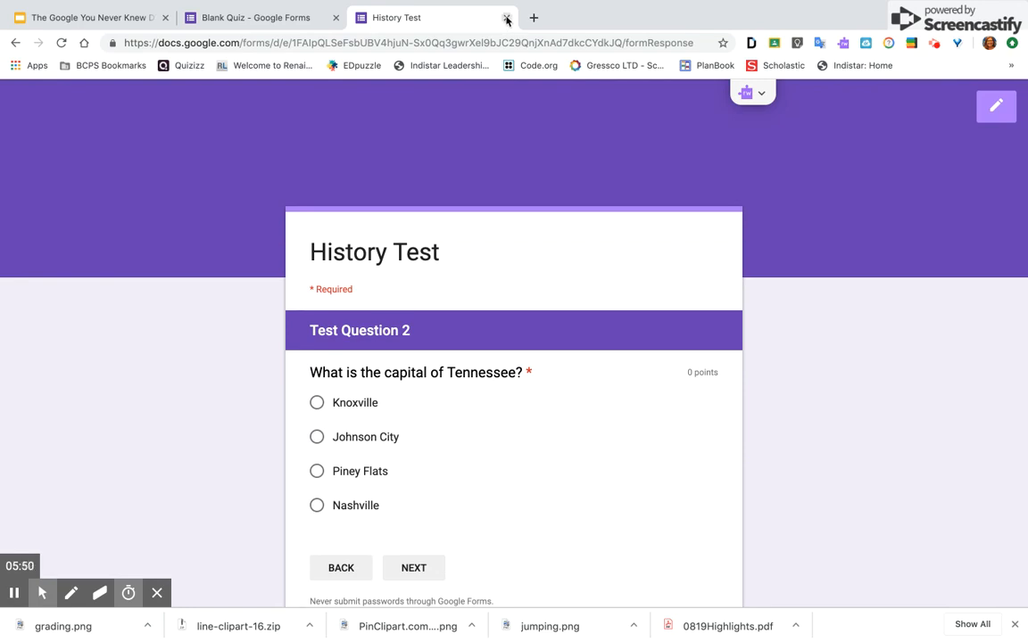
key(super+w)
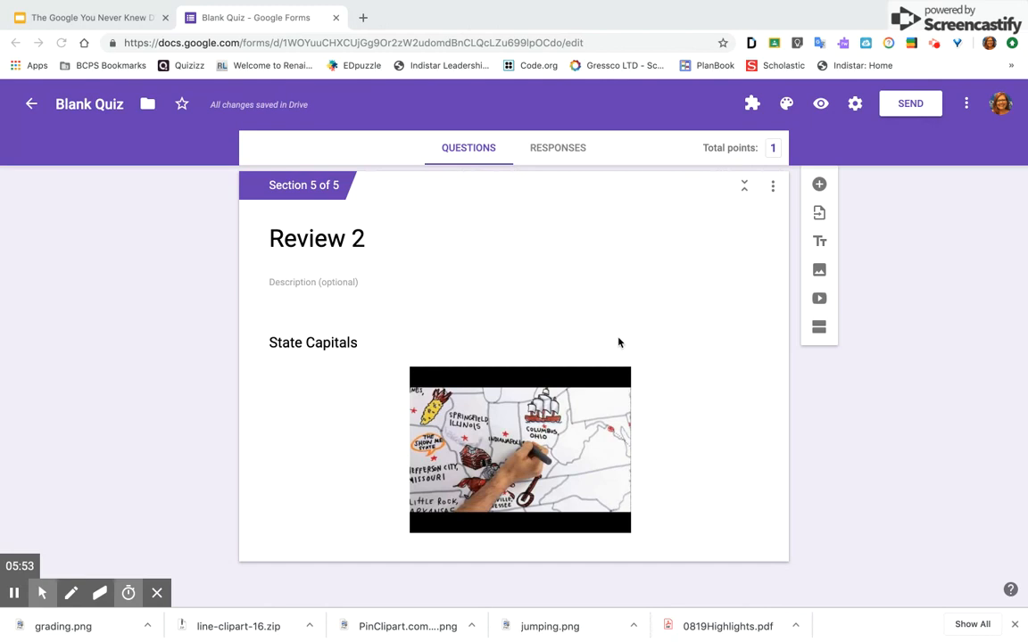
Step: Set the navigation after section 3 (Review 1) to go to section 2 (Test Question 1)
scroll(773, 298, up, 10)
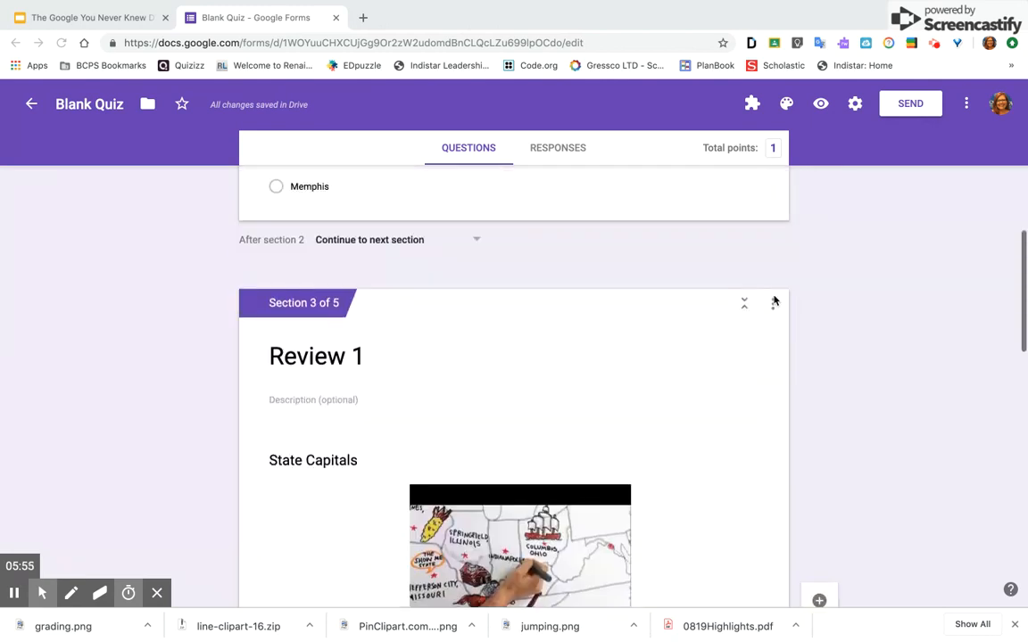
scroll(772, 300, down, 2)
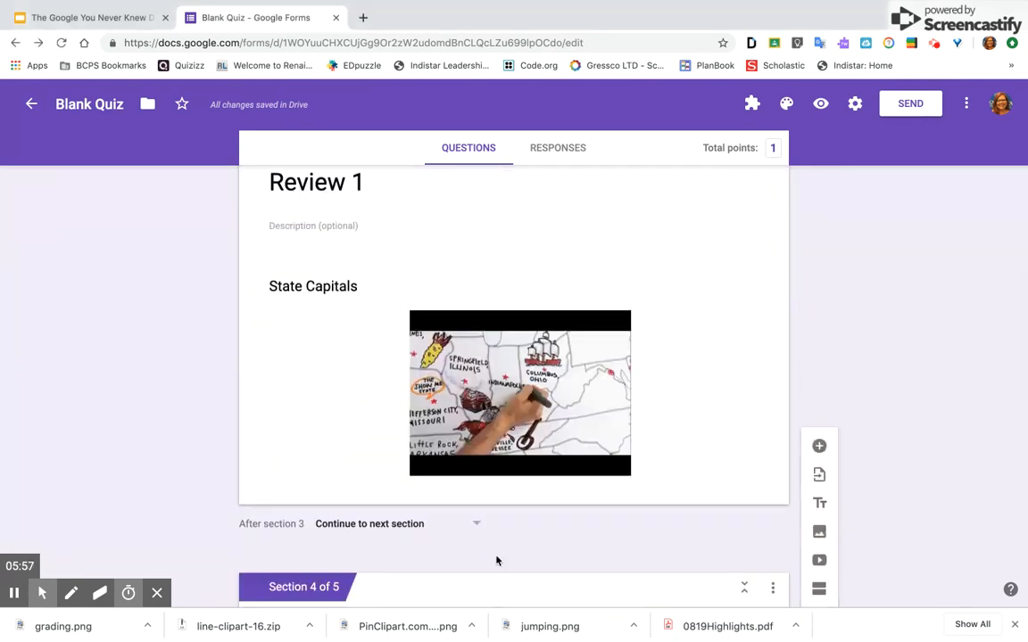
click(476, 524)
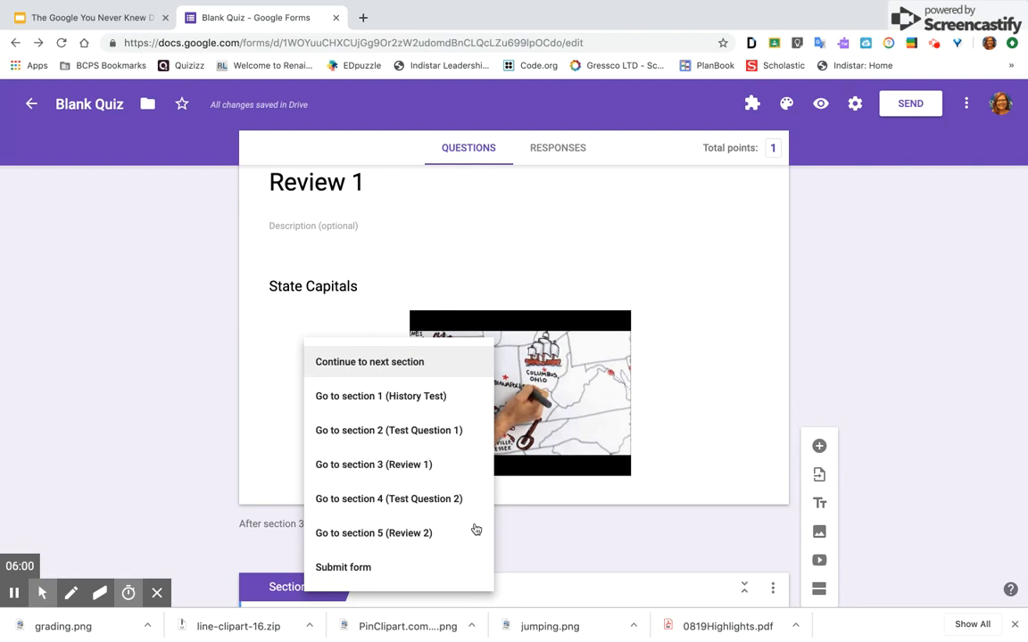
click(455, 432)
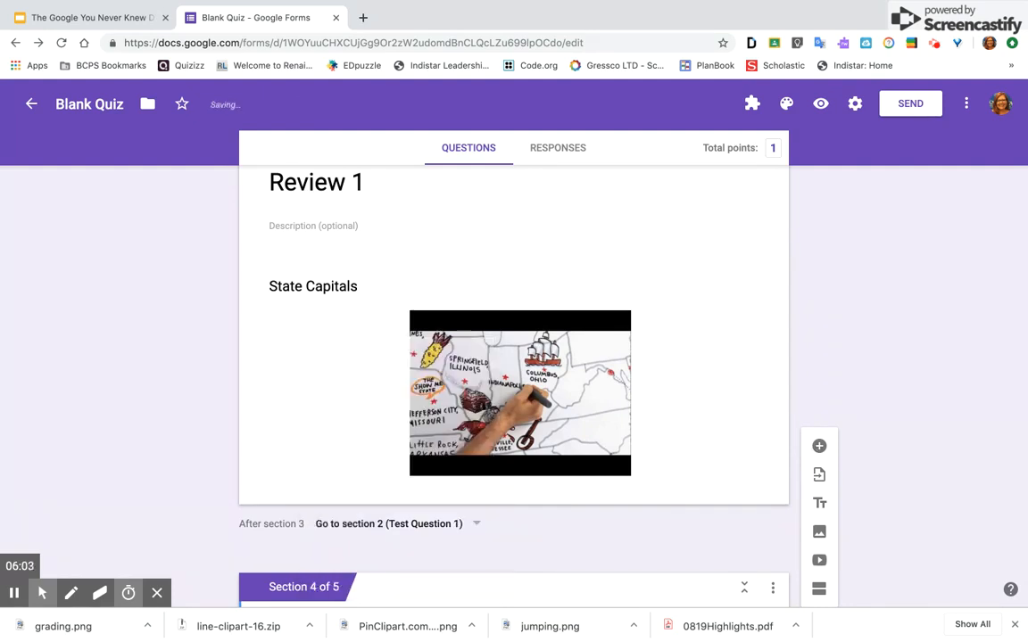
Step: Check the Review 2 section and its video's options for an after-section navigation setting
scroll(877, 434, down, 10)
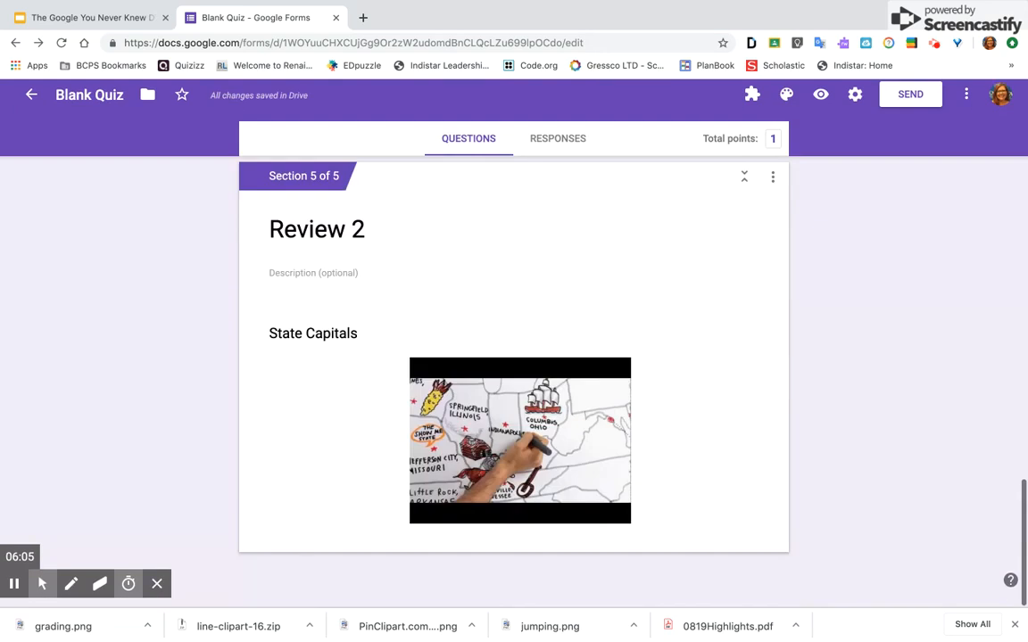
click(725, 433)
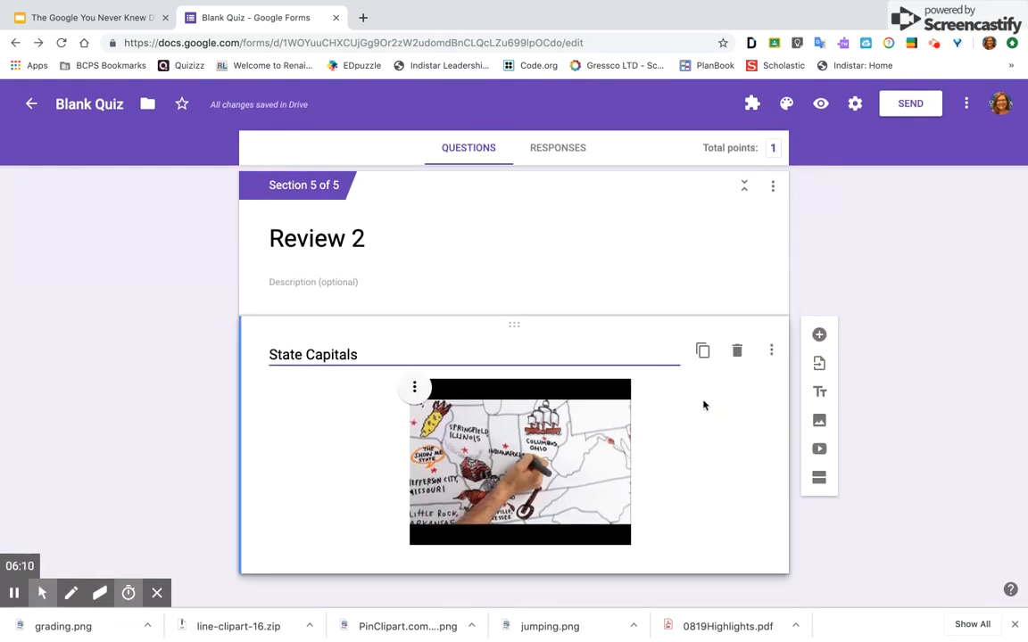
scroll(586, 471, down, 1)
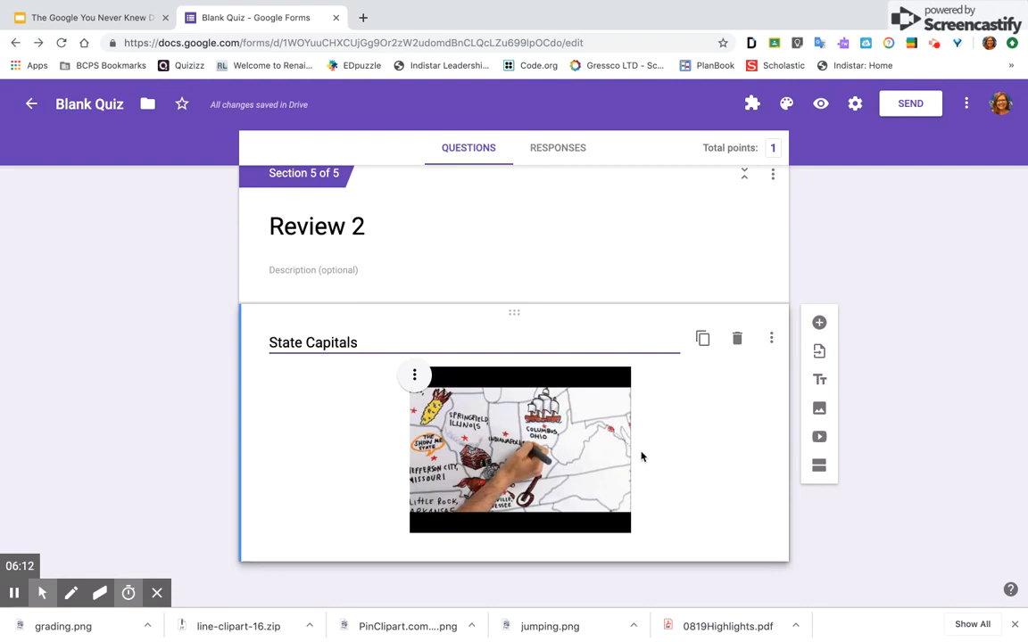
scroll(667, 445, up, 1)
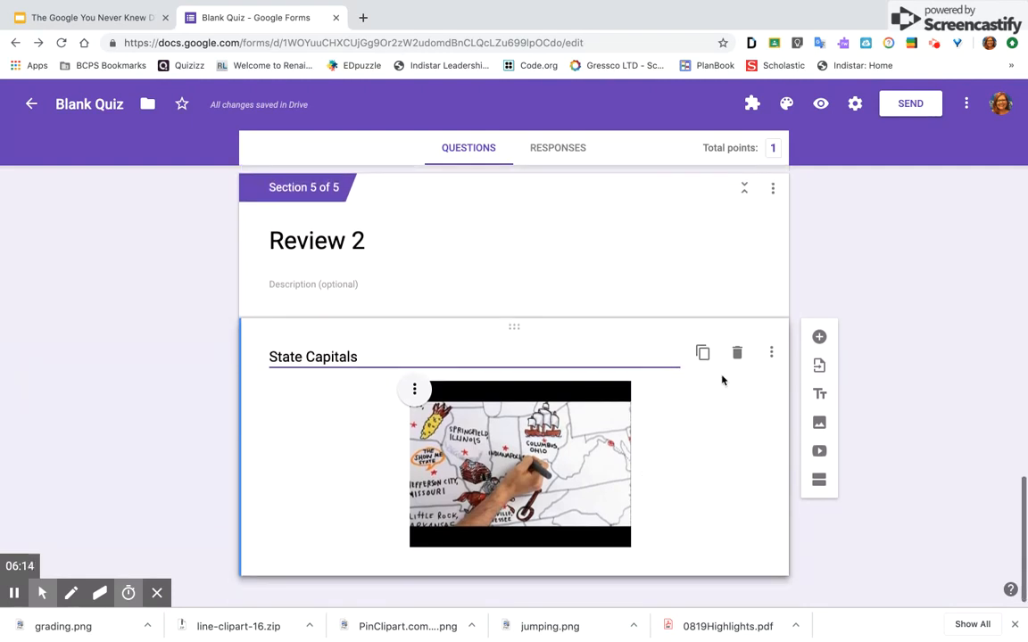
click(772, 354)
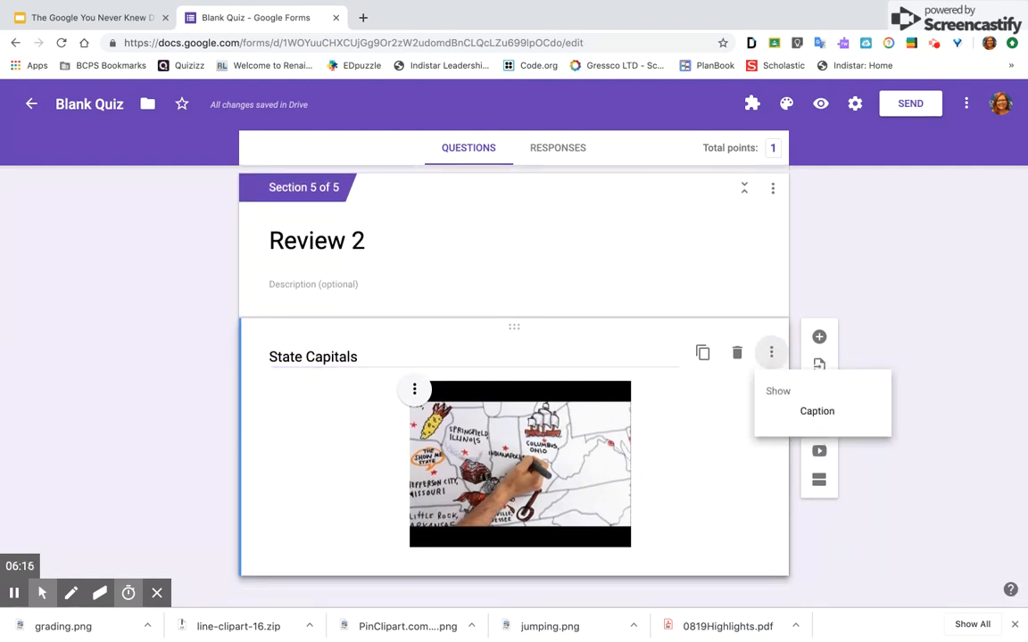
click(718, 431)
scroll(718, 431, down, 1)
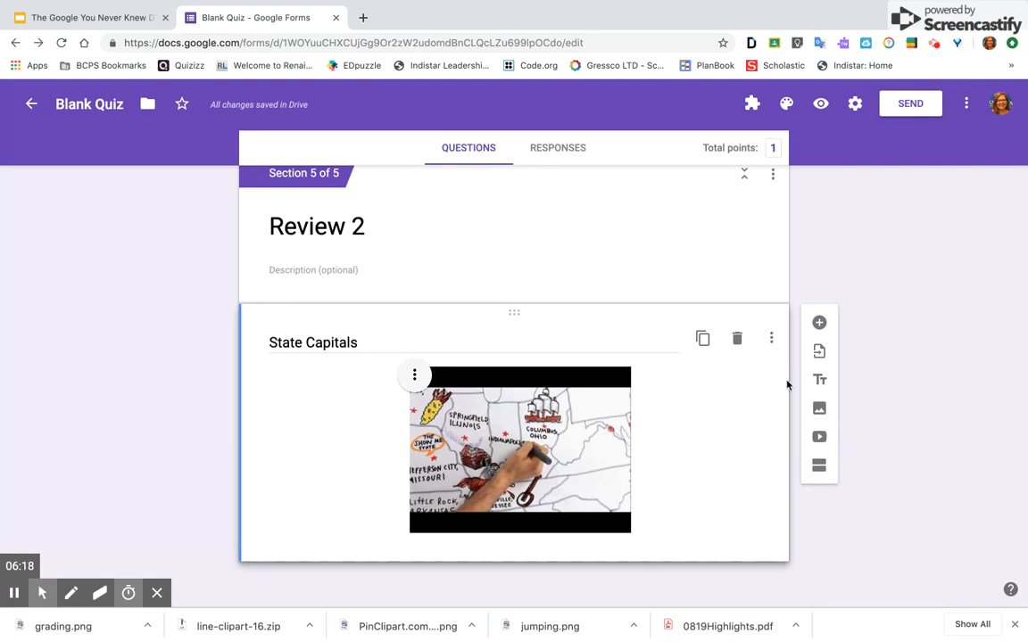
Step: Add a section after Review 2 containing a blank question, and title the section "Reflection"
click(819, 465)
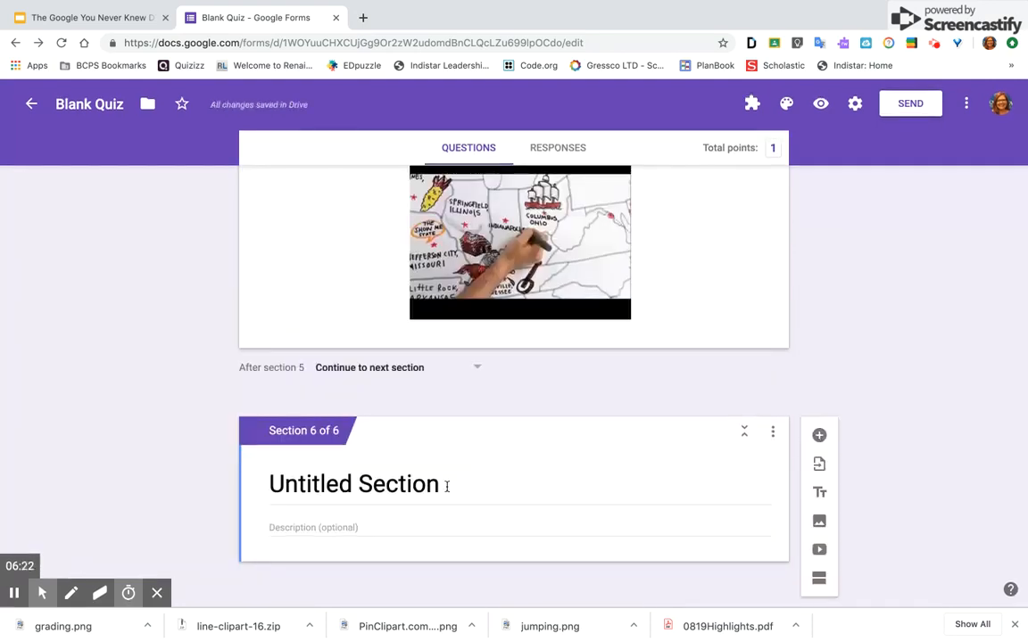
click(823, 433)
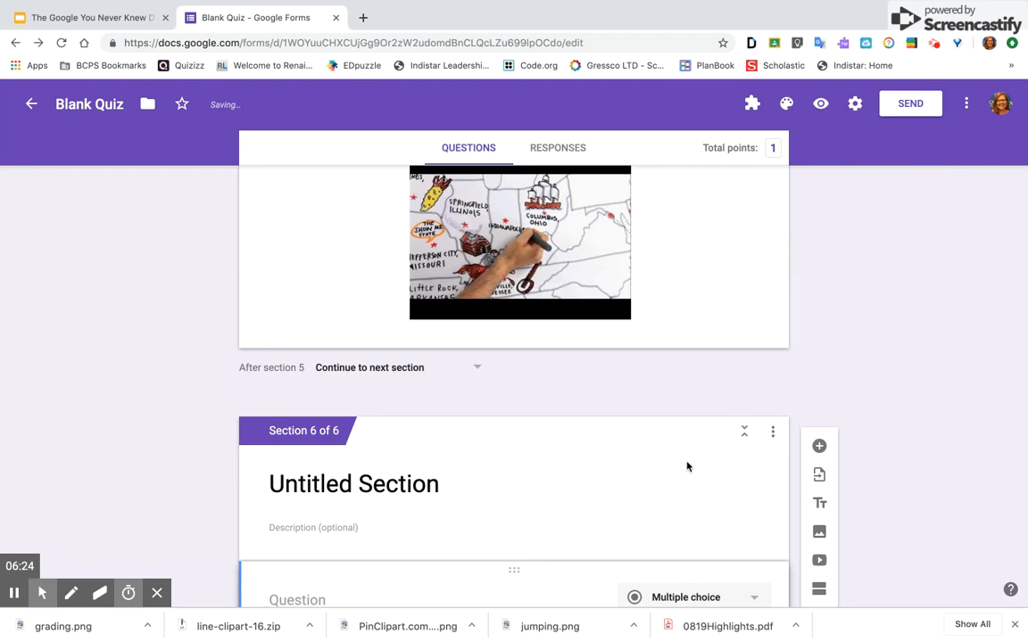
click(449, 496)
key(BackSpace)
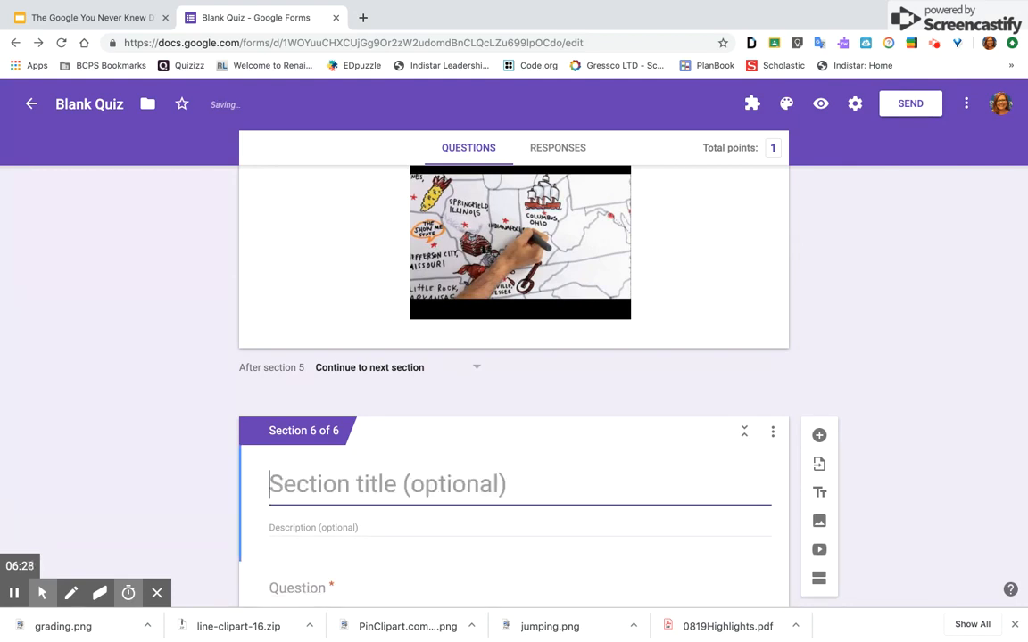
text(H)
key(BackSpace)
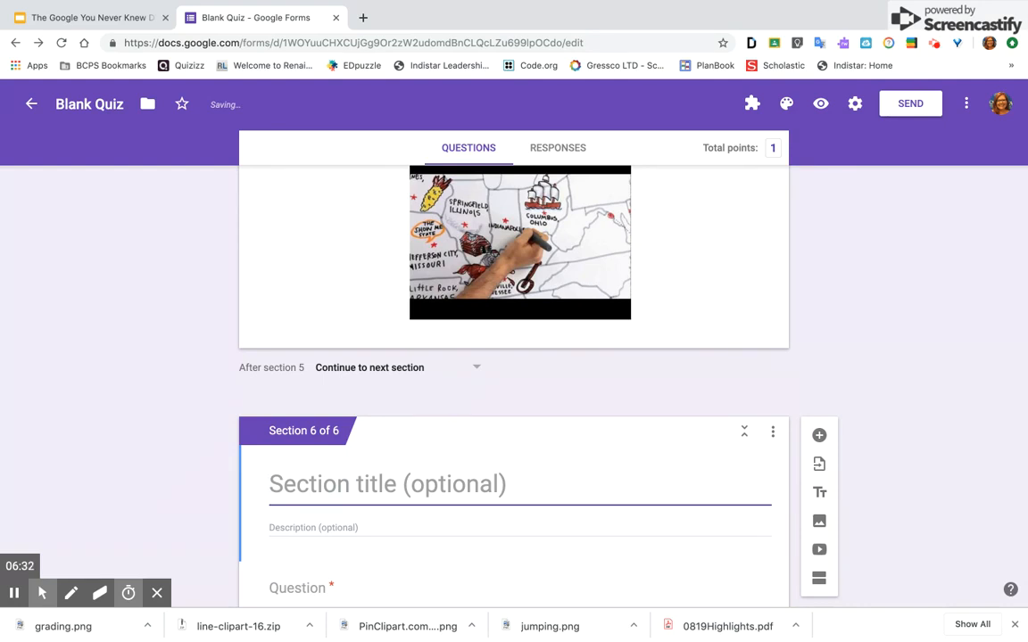
text(Re)
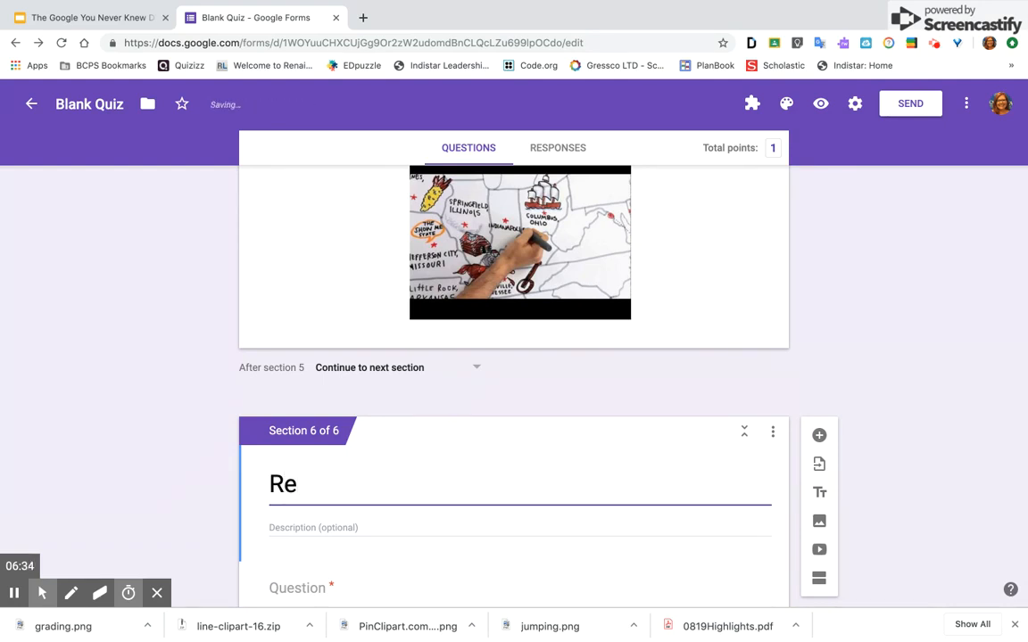
text(flection)
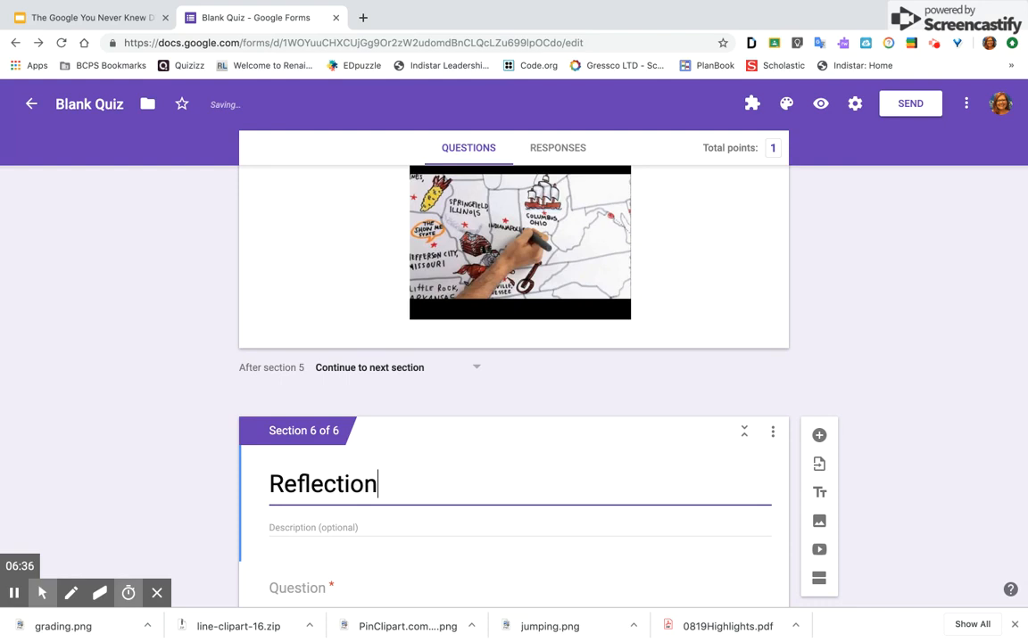
Step: Add a question to the Reflection section reading "How did you feel about this test?"
click(819, 435)
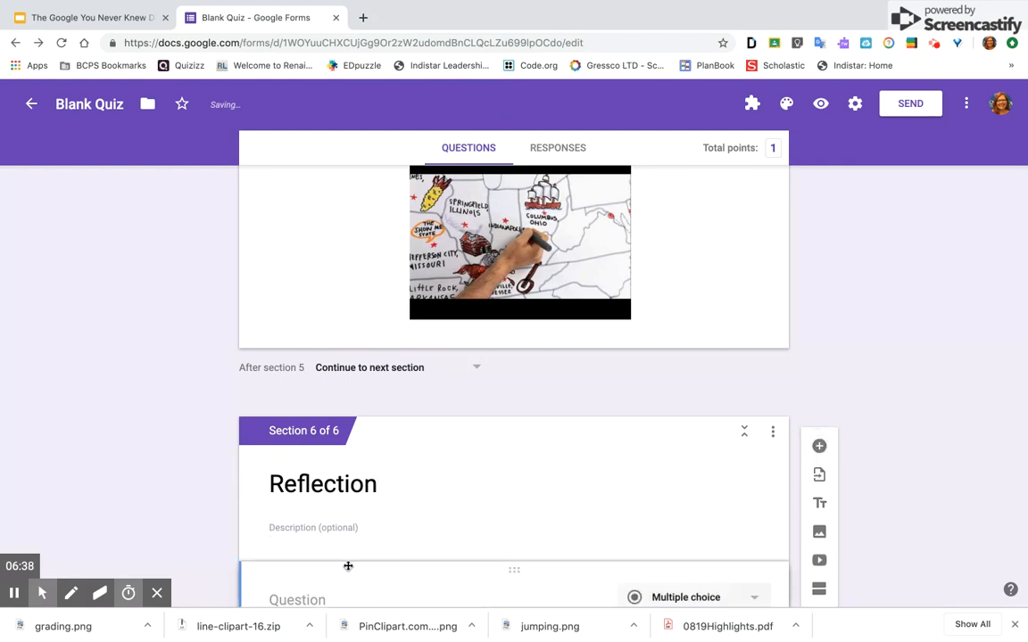
text(How)
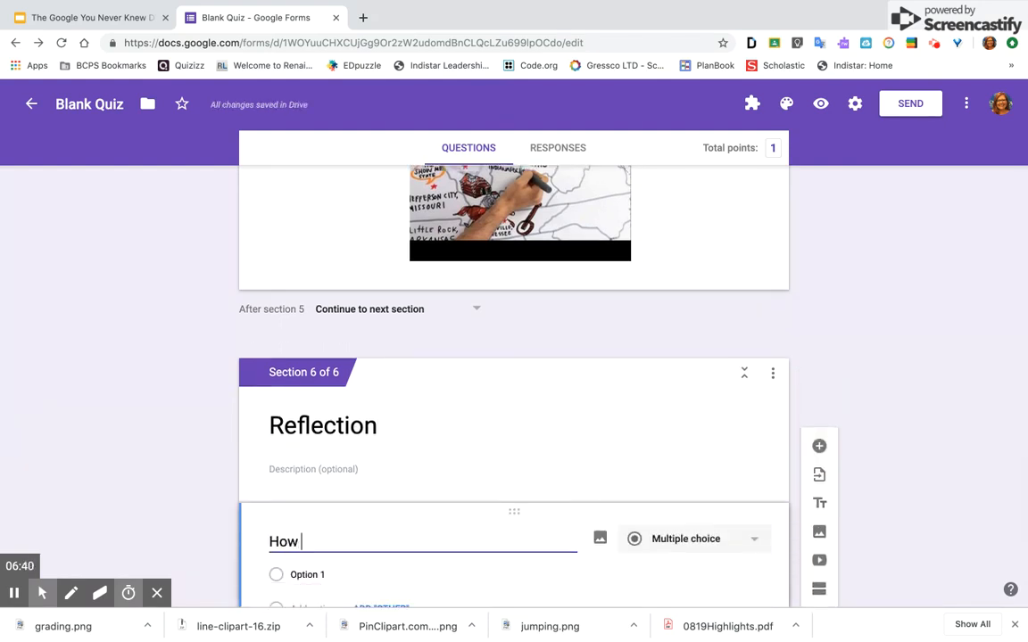
text( did you fee)
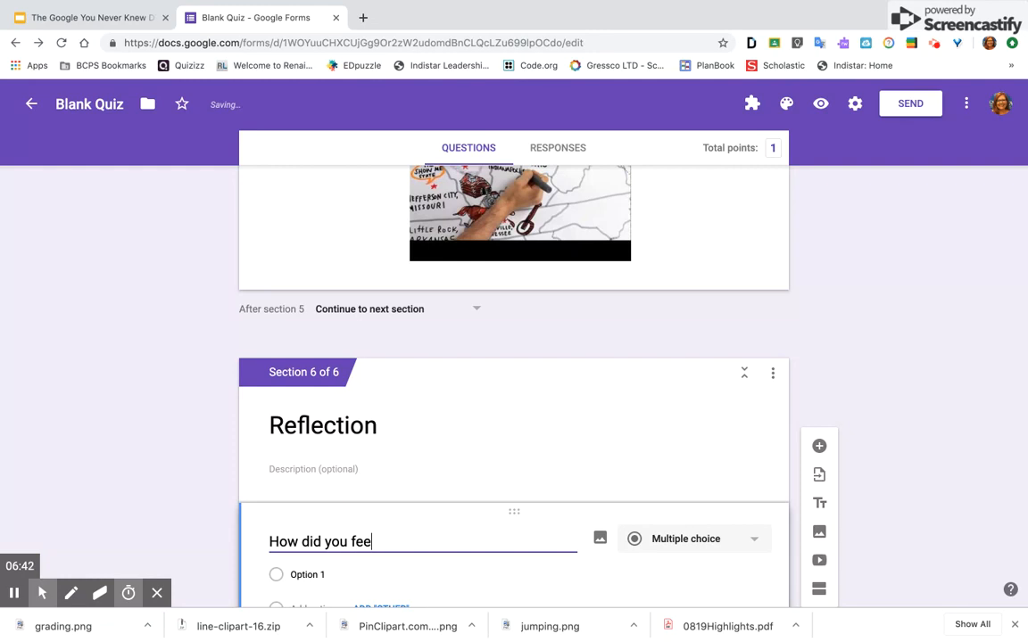
text(l about this)
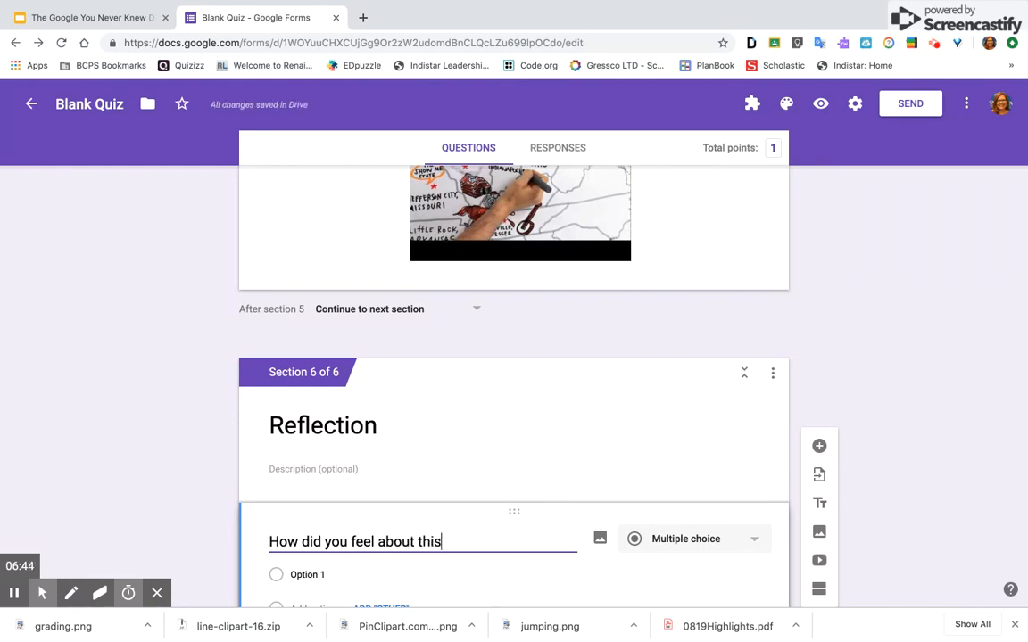
text( test)
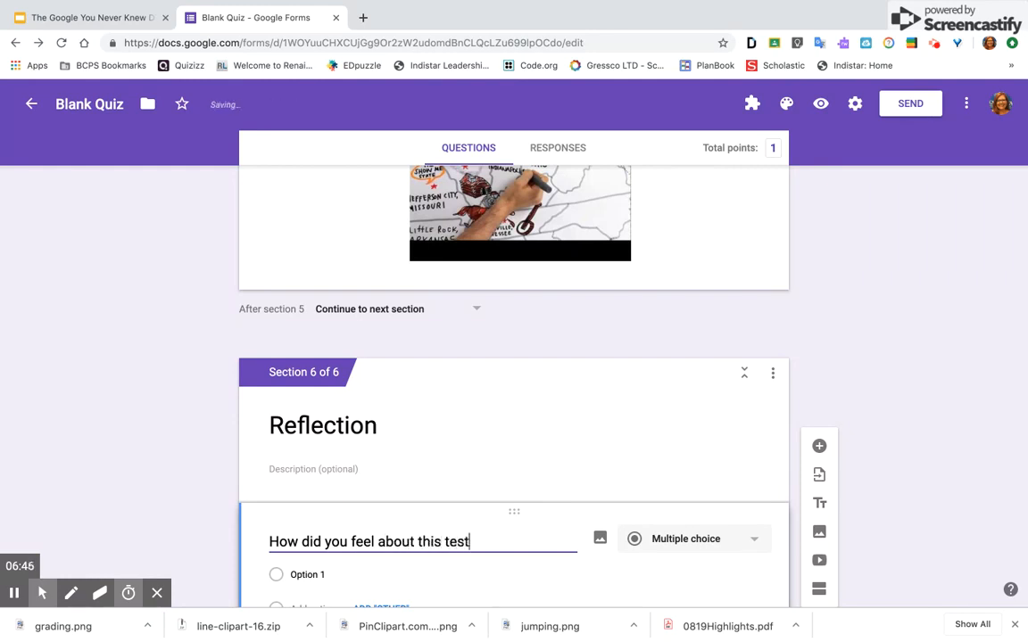
Step: Change the answer type of the "How did you feel about this test?" question to Short answer
scroll(499, 478, down, 2)
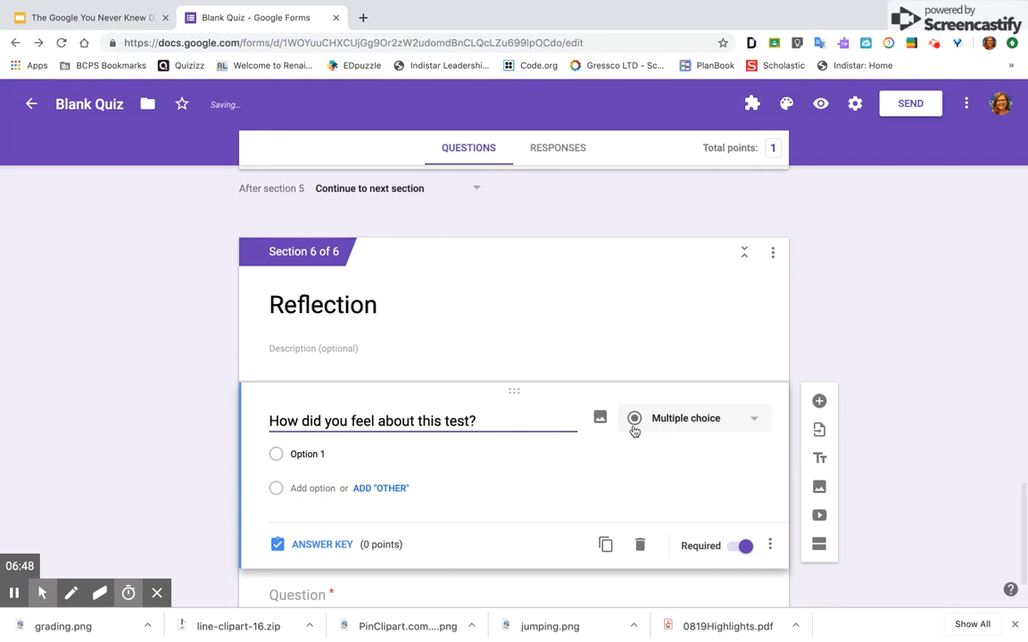
click(674, 422)
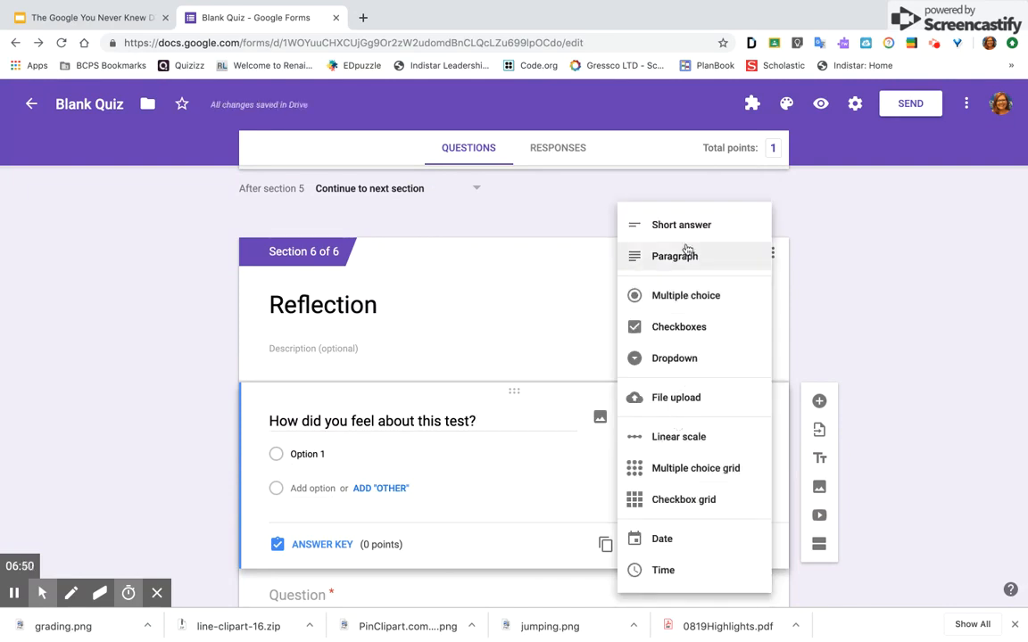
click(684, 235)
Step: Delete the blank multiple-choice question below the short-answer question in the Reflection section
scroll(874, 443, down, 2)
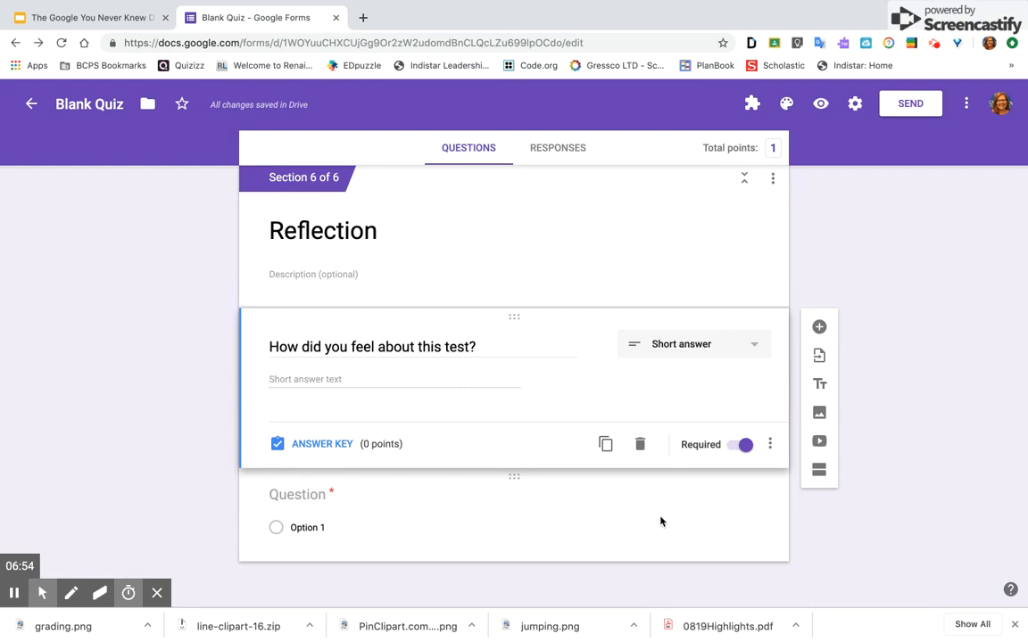
click(770, 444)
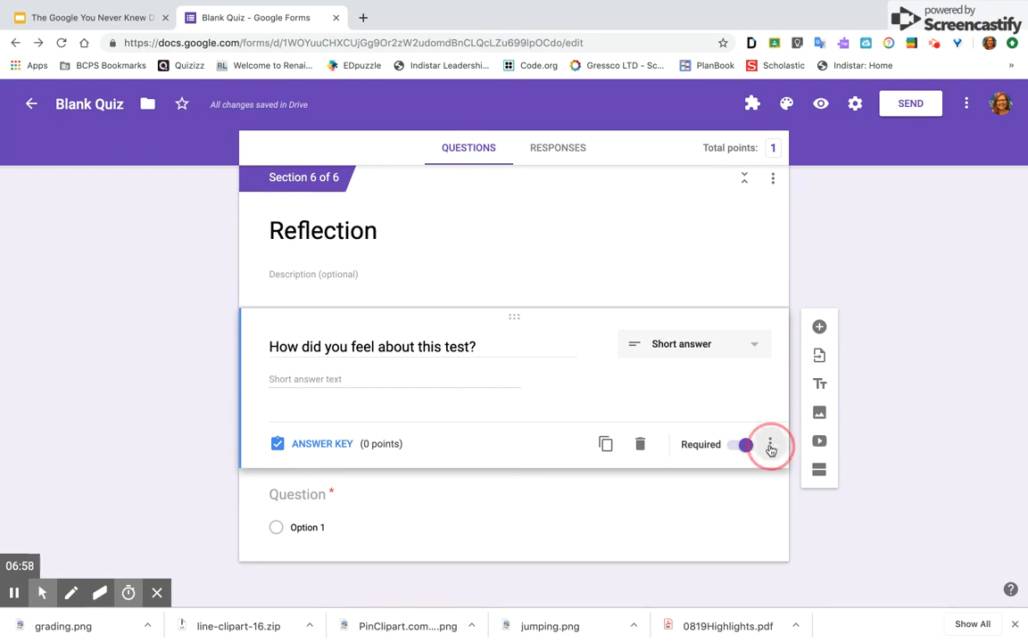
click(925, 426)
click(560, 546)
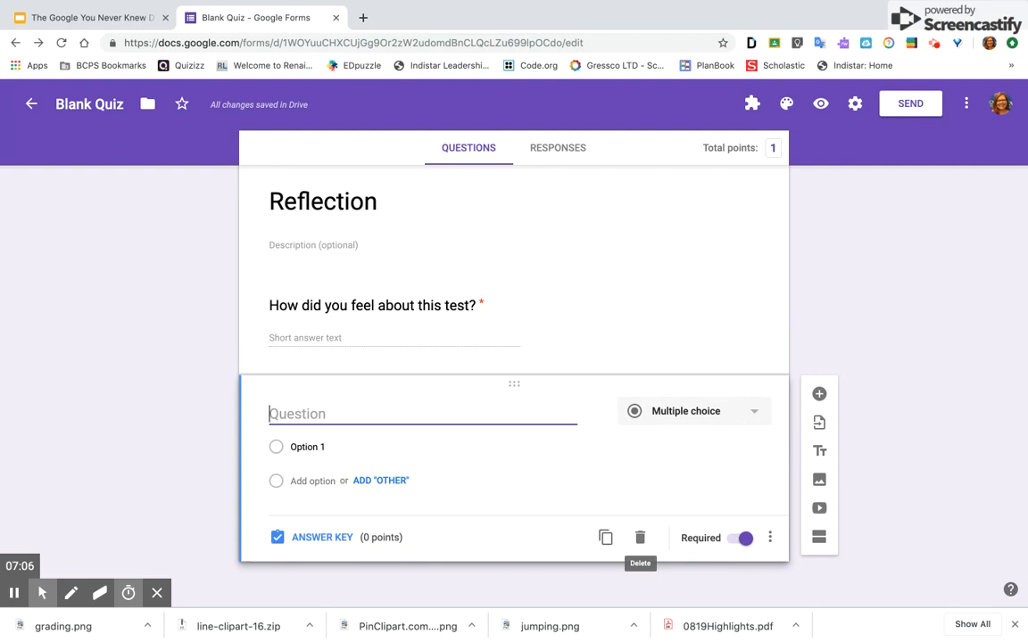
click(642, 539)
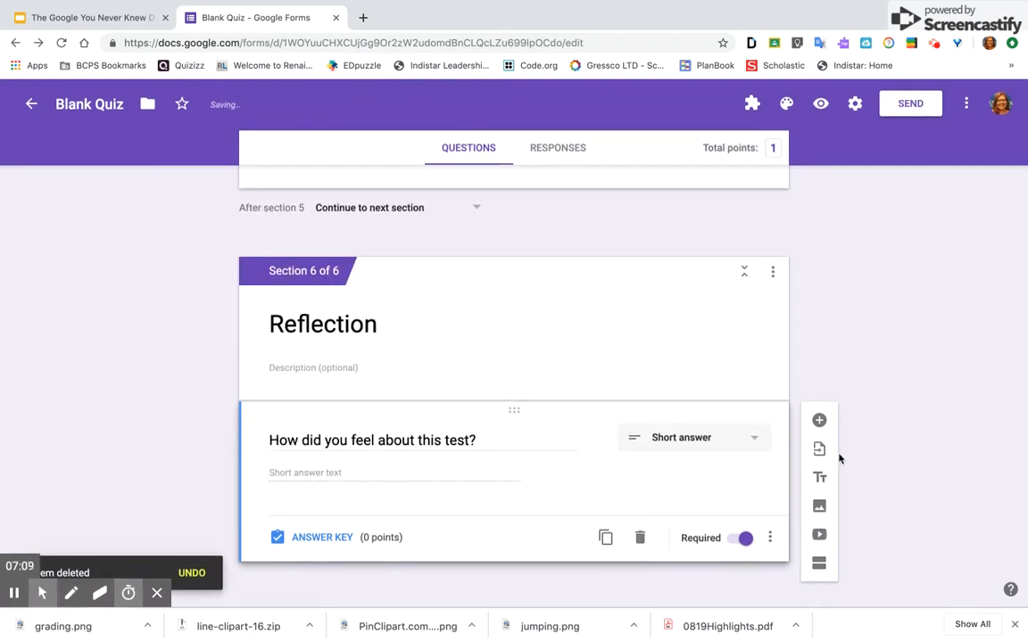
Step: Set the navigation after section 5 (Review 2) to go to section 4 (Test Question 2)
scroll(839, 459, up, 3)
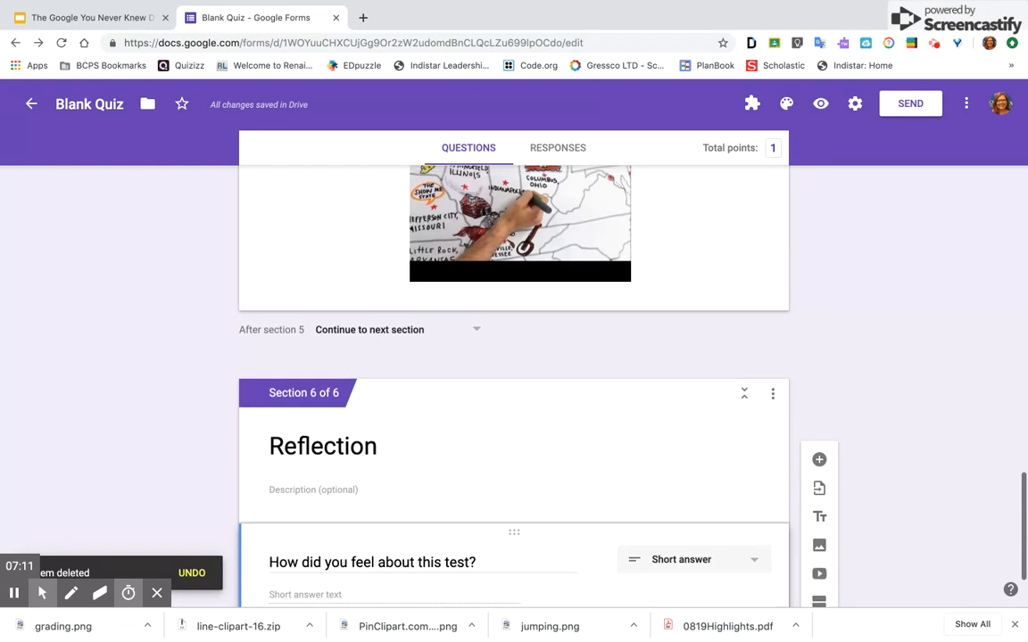
click(480, 329)
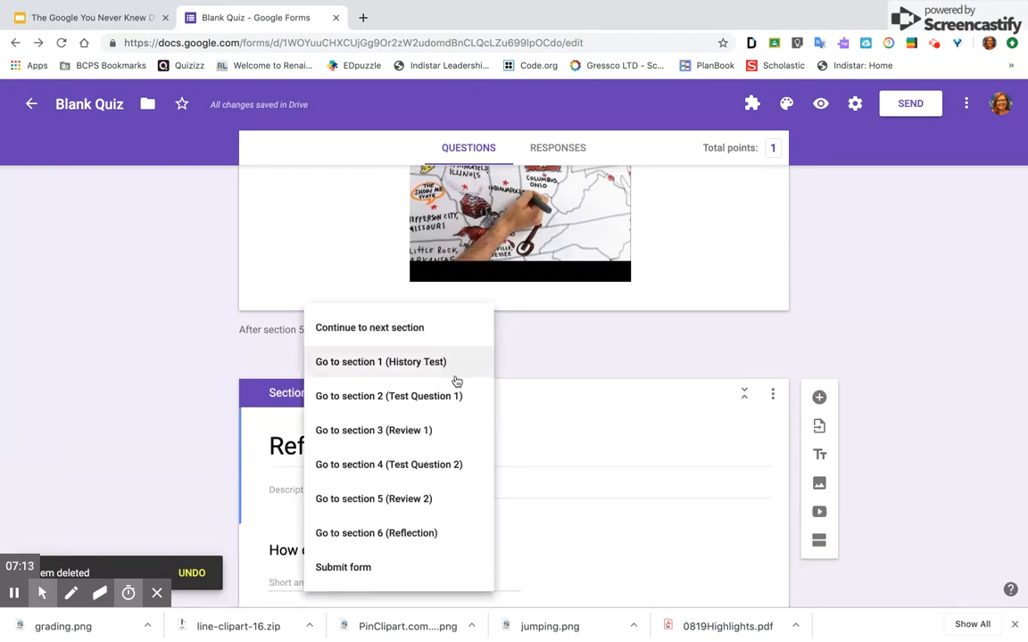
click(464, 467)
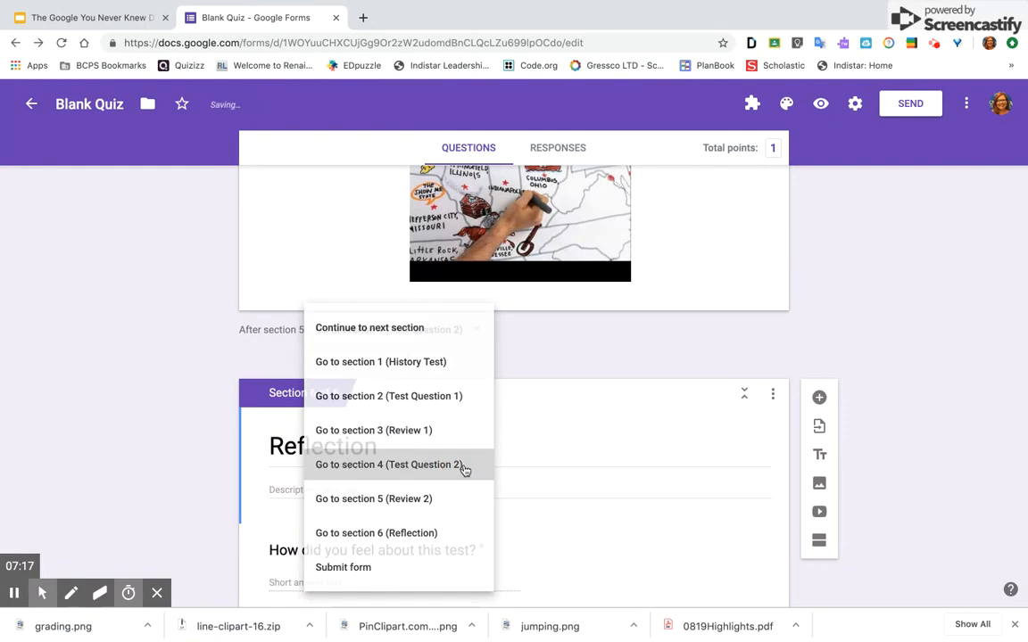
Step: Preview the quiz, fill in the respondent's name and continue to Test Question 1
click(822, 105)
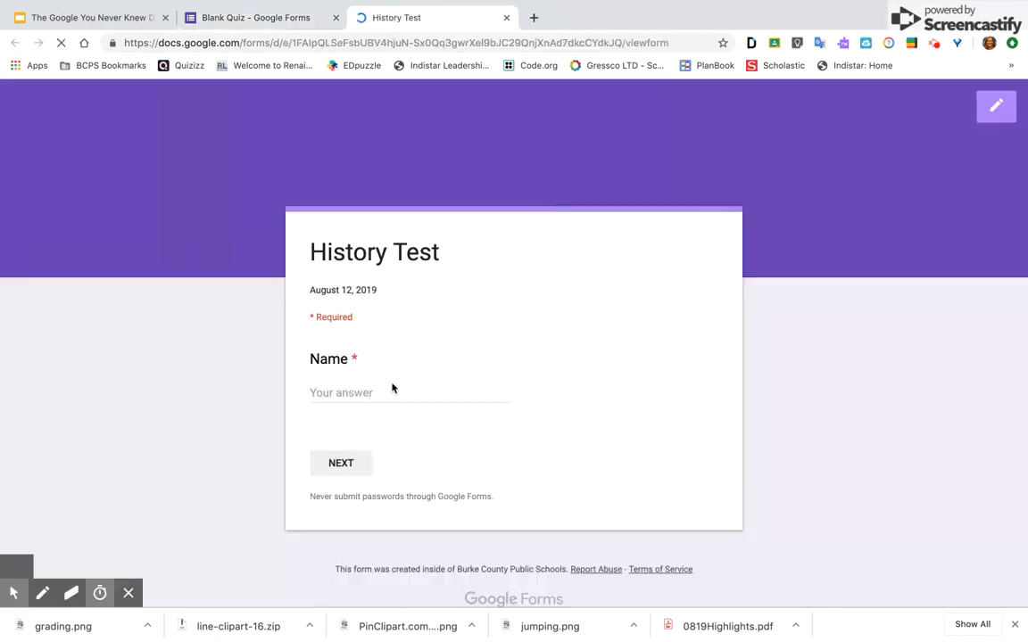
click(355, 389)
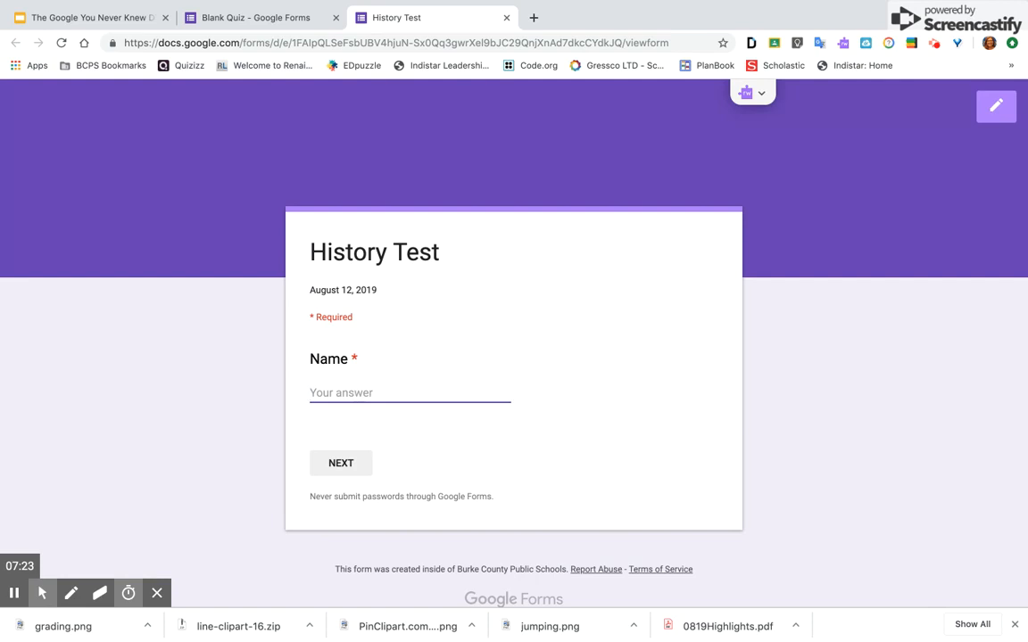
click(344, 463)
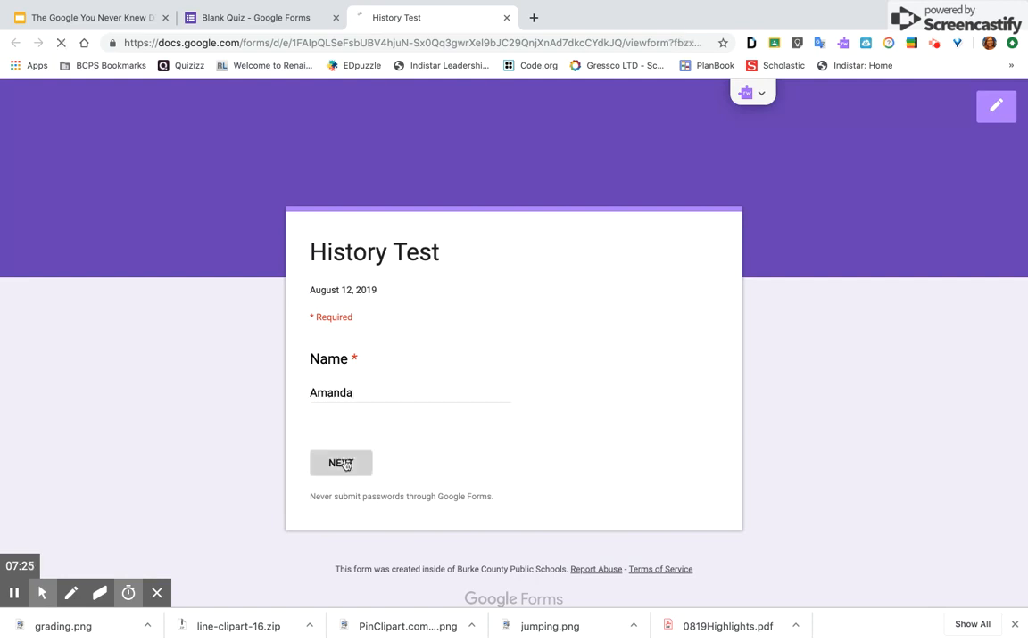
Step: Answer Test Question 1 with the wrong option Charlotte and continue through the Review 1 section to test its branching
scroll(388, 403, down, 1)
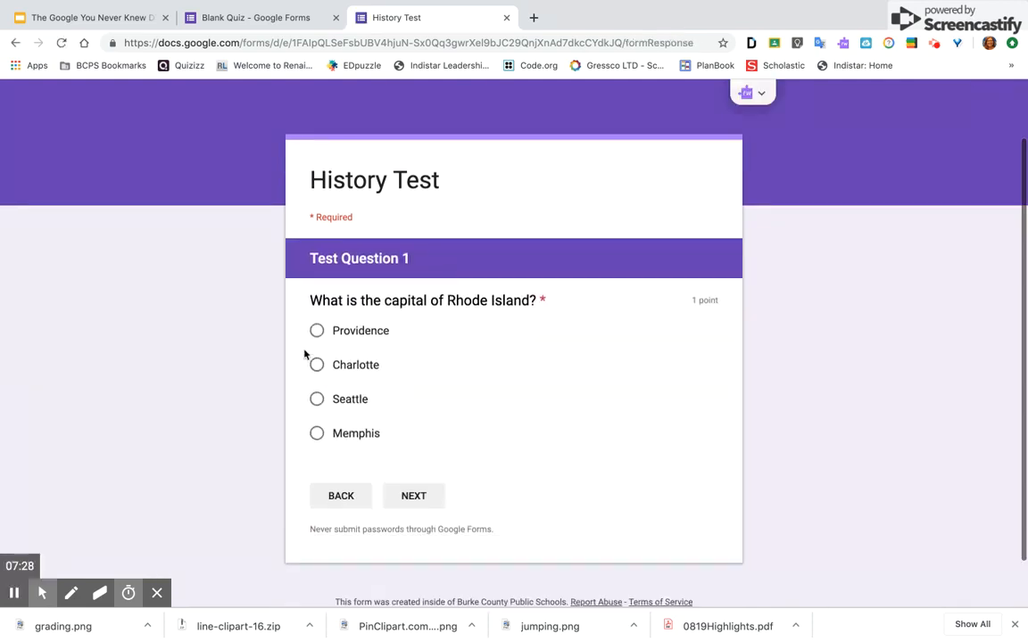
click(316, 364)
click(430, 498)
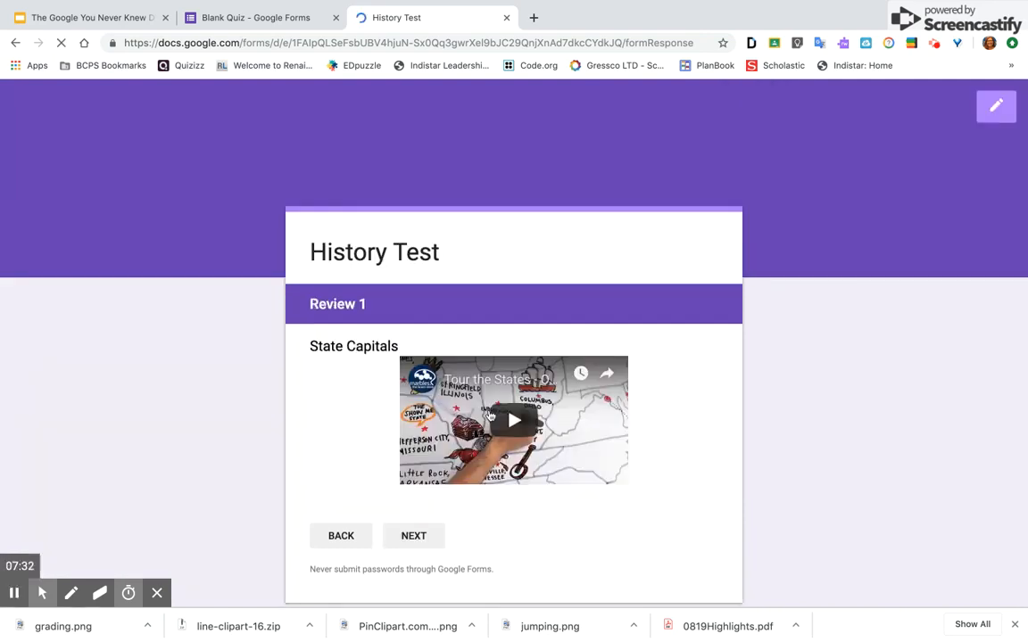
scroll(444, 462, down, 2)
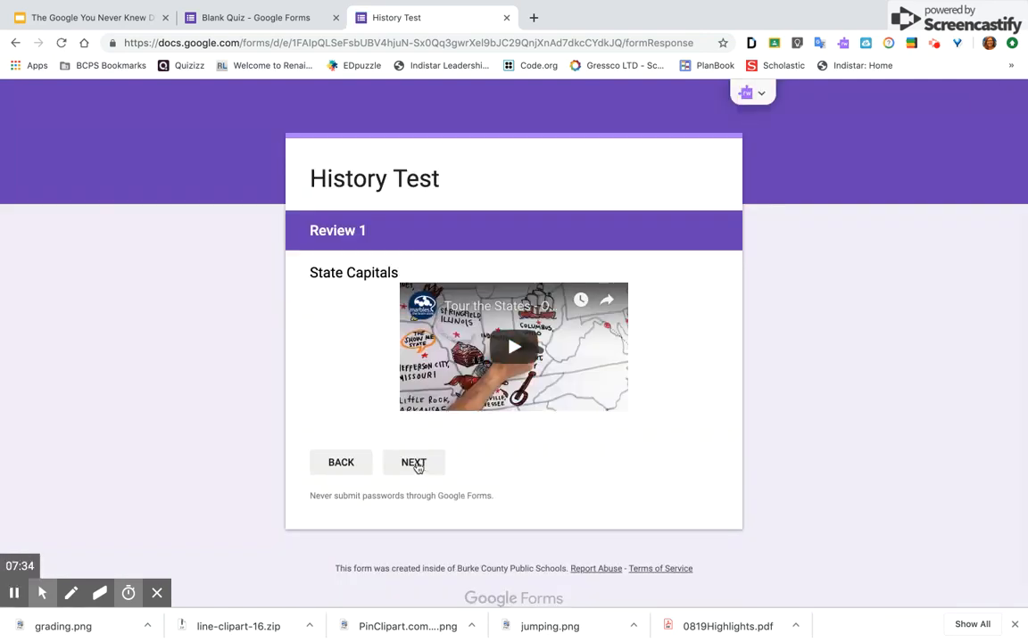
click(415, 462)
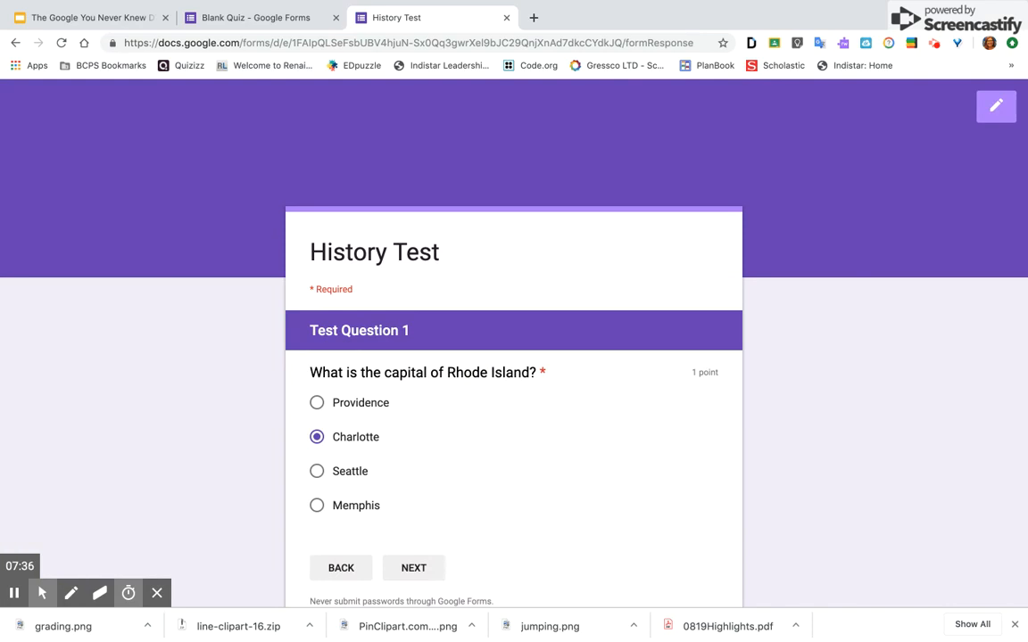
Step: Change the Test Question 1 answer to Providence and continue to the following section
scroll(403, 457, down, 2)
click(318, 275)
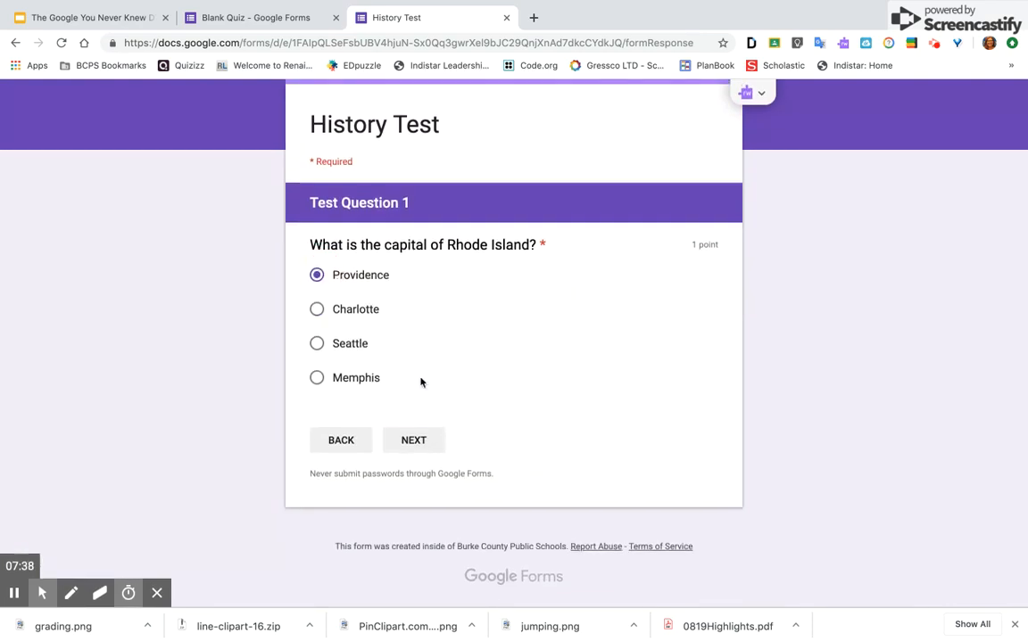
click(413, 439)
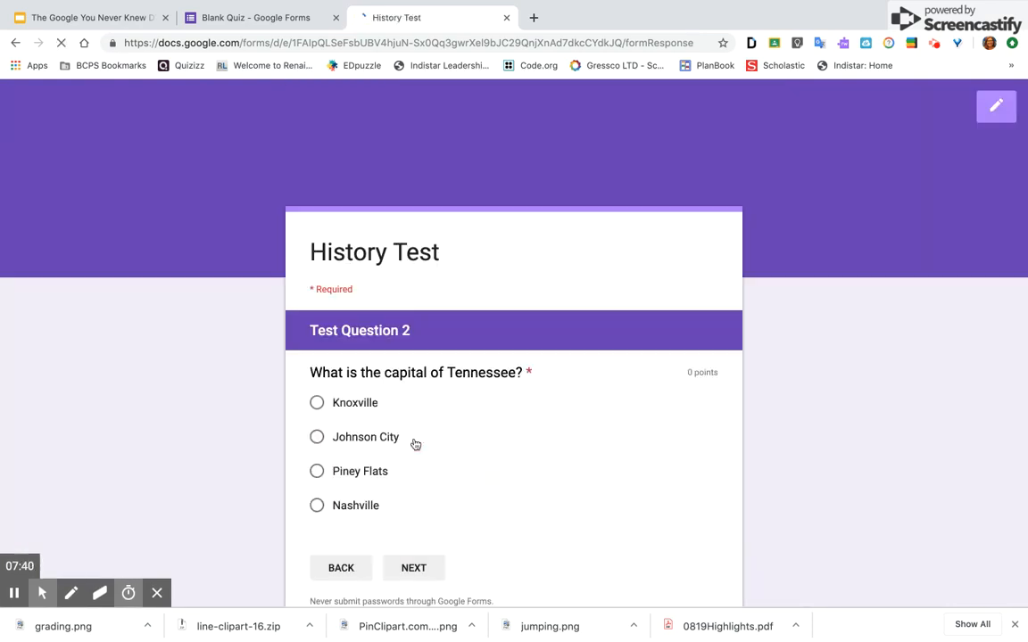
Step: Answer Test Question 2 with the wrong option Johnson City and continue through the Review 2 section to test its branching
scroll(531, 441, down, 2)
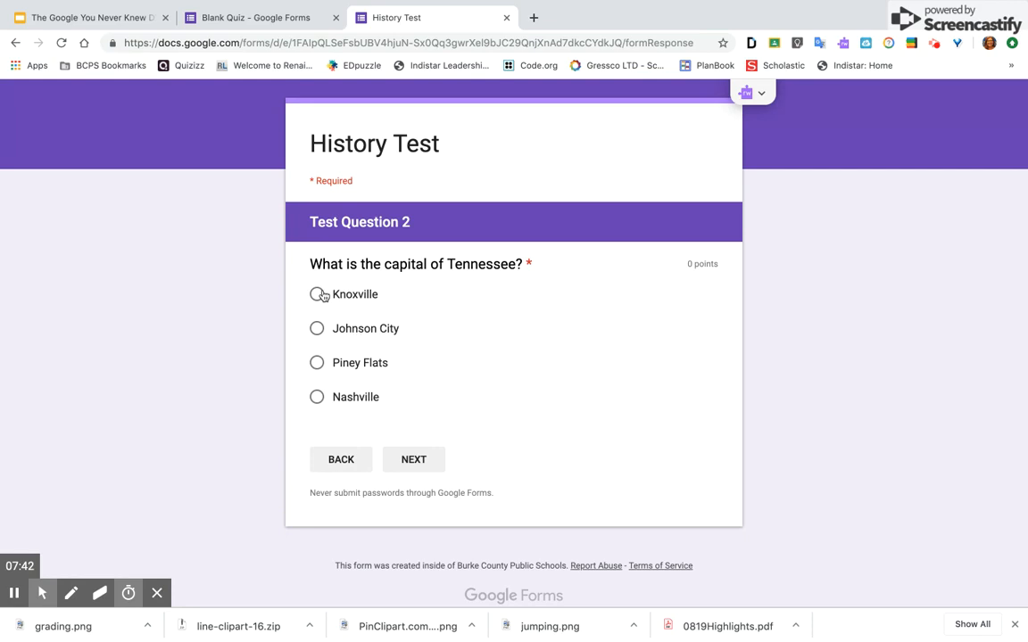
click(318, 330)
click(417, 461)
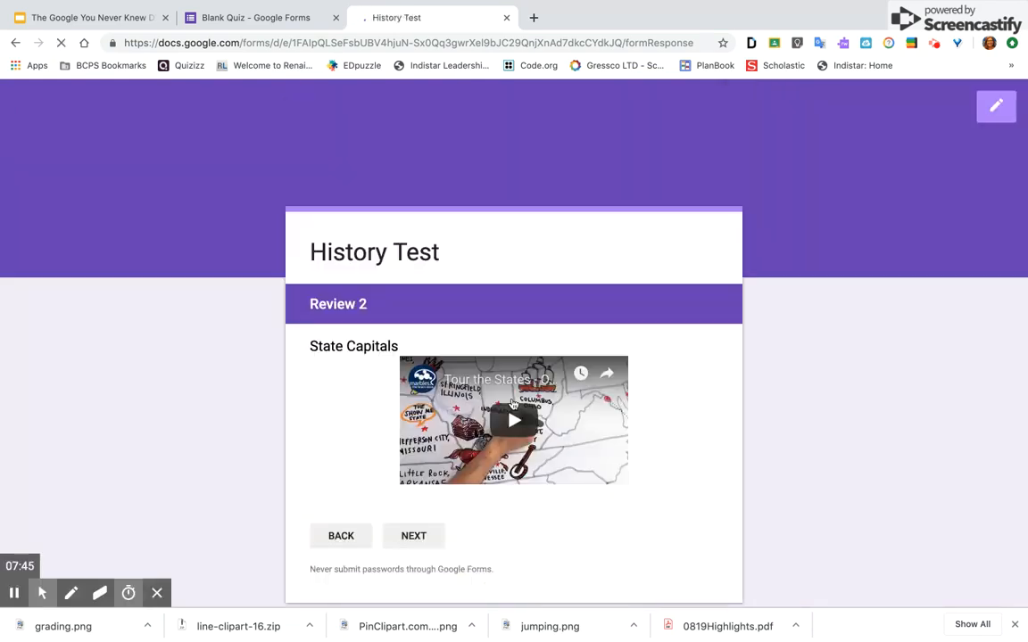
scroll(513, 405, down, 1)
click(414, 499)
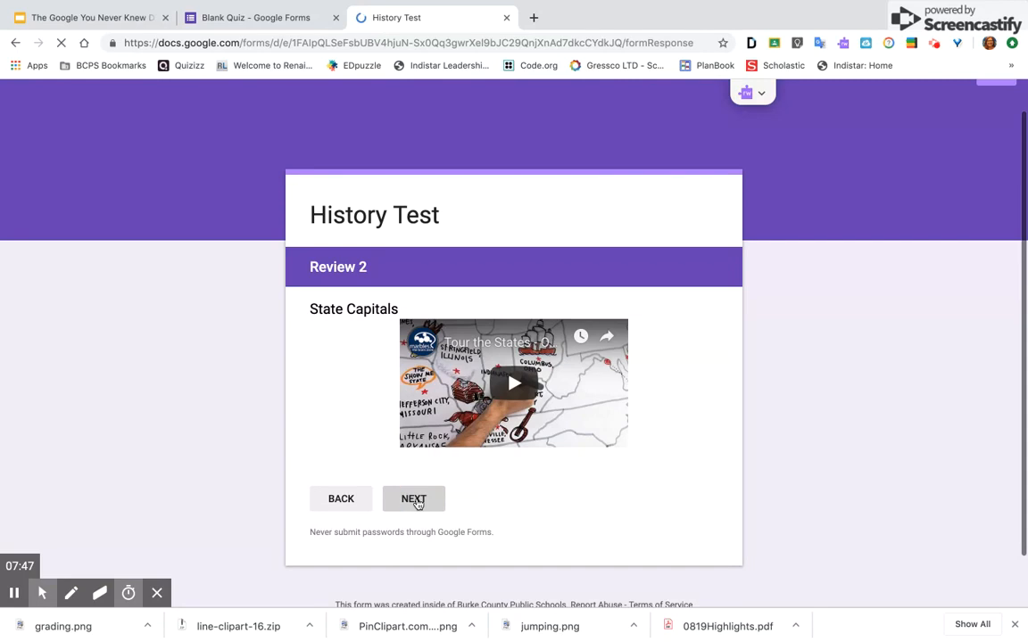
Step: Change the Test Question 2 answer to Nashville and continue to the following section
scroll(449, 462, down, 1)
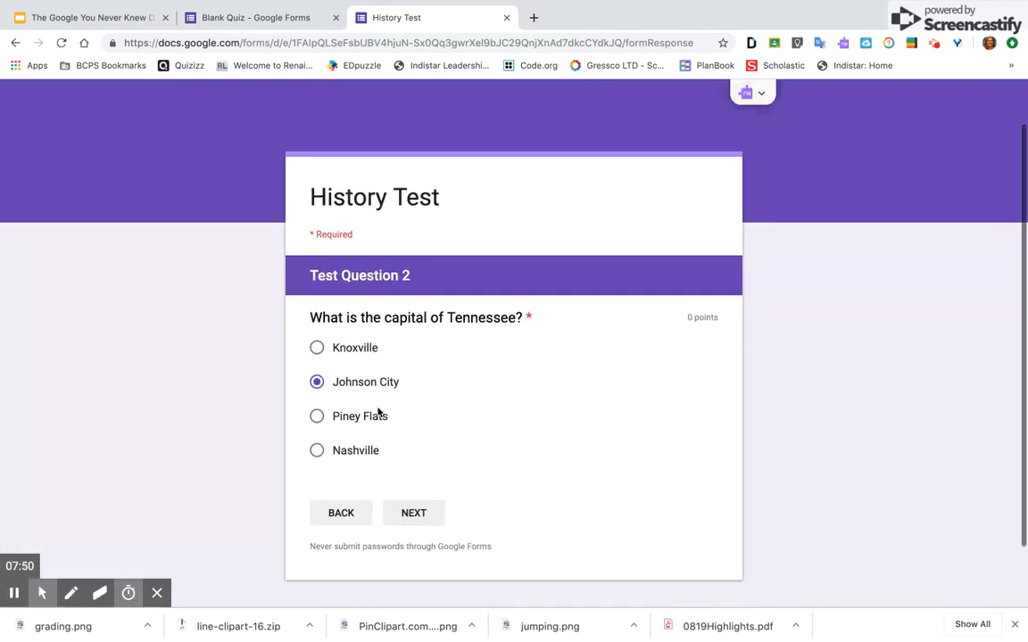
click(317, 451)
click(418, 517)
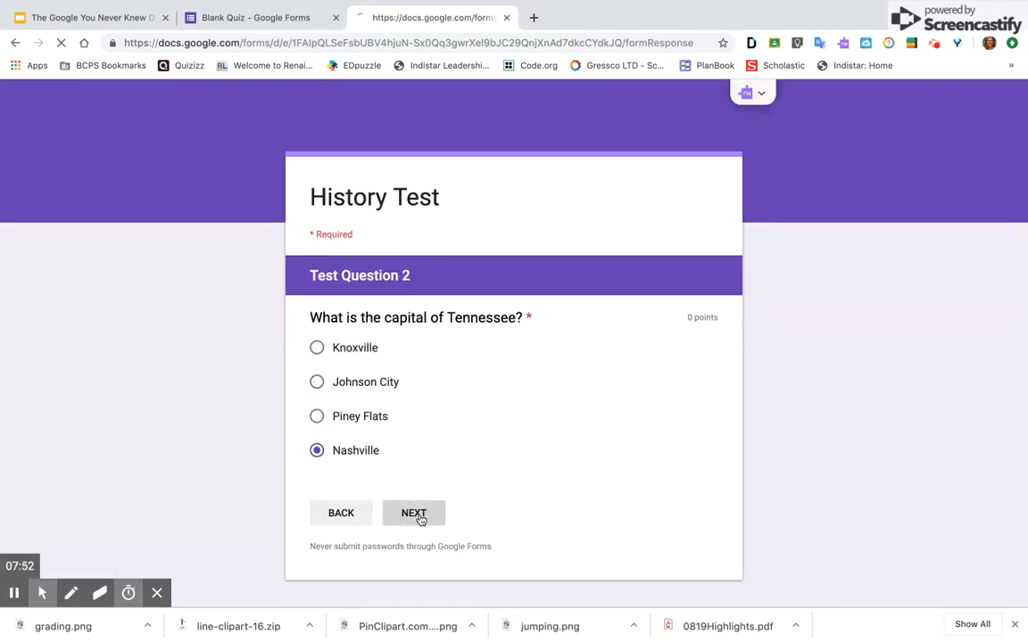